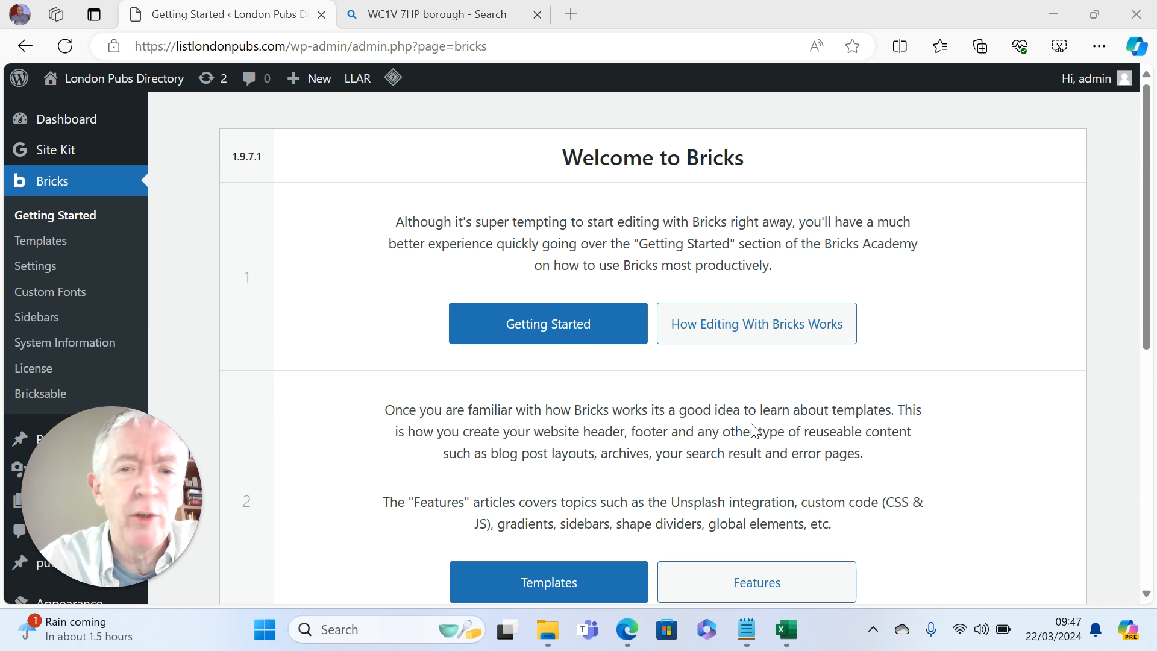
Switch to the datapubs workbook in Excel and examine the Facebook links column for the listed pubs
mouse_move(797, 633)
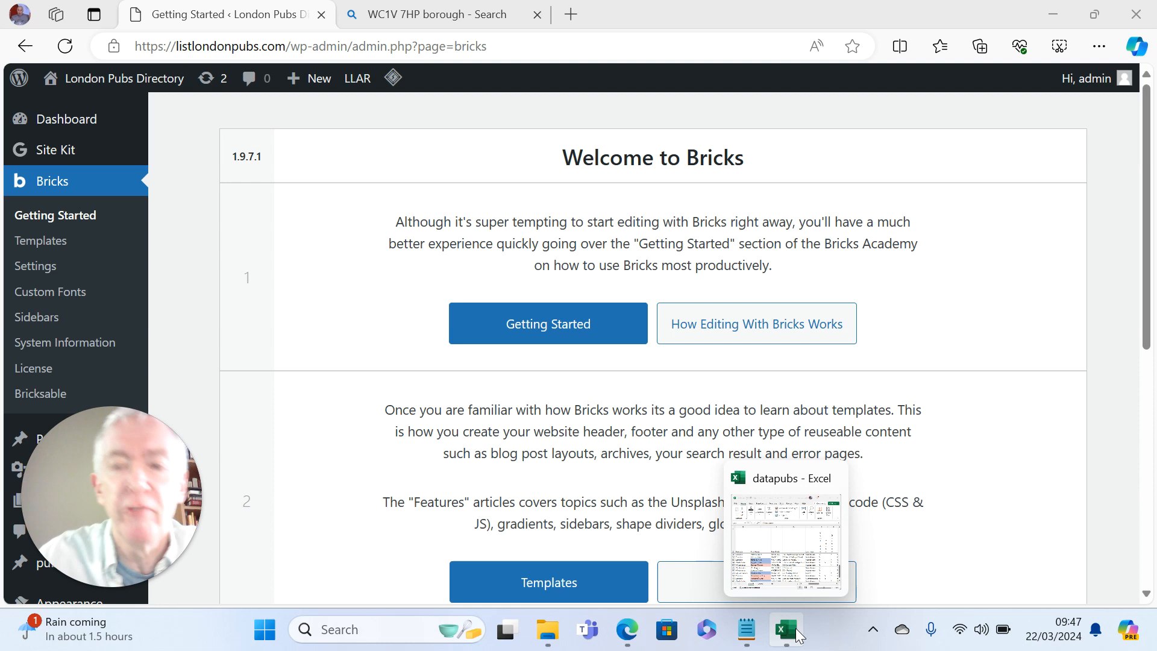
left_click(797, 635)
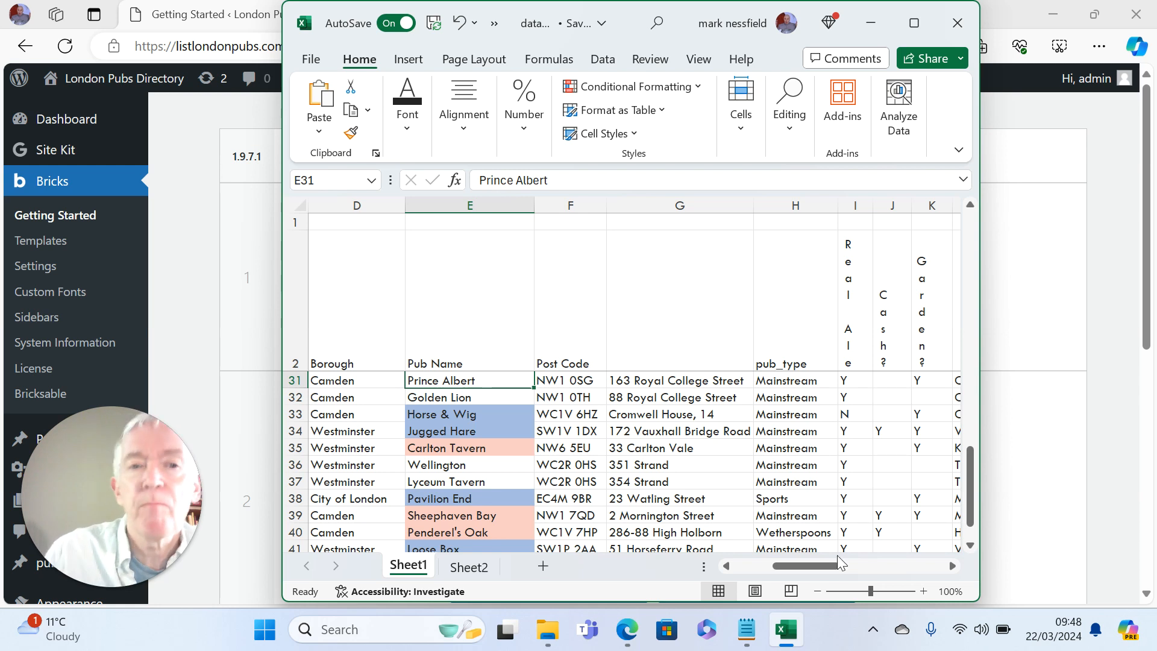
left_click(668, 464)
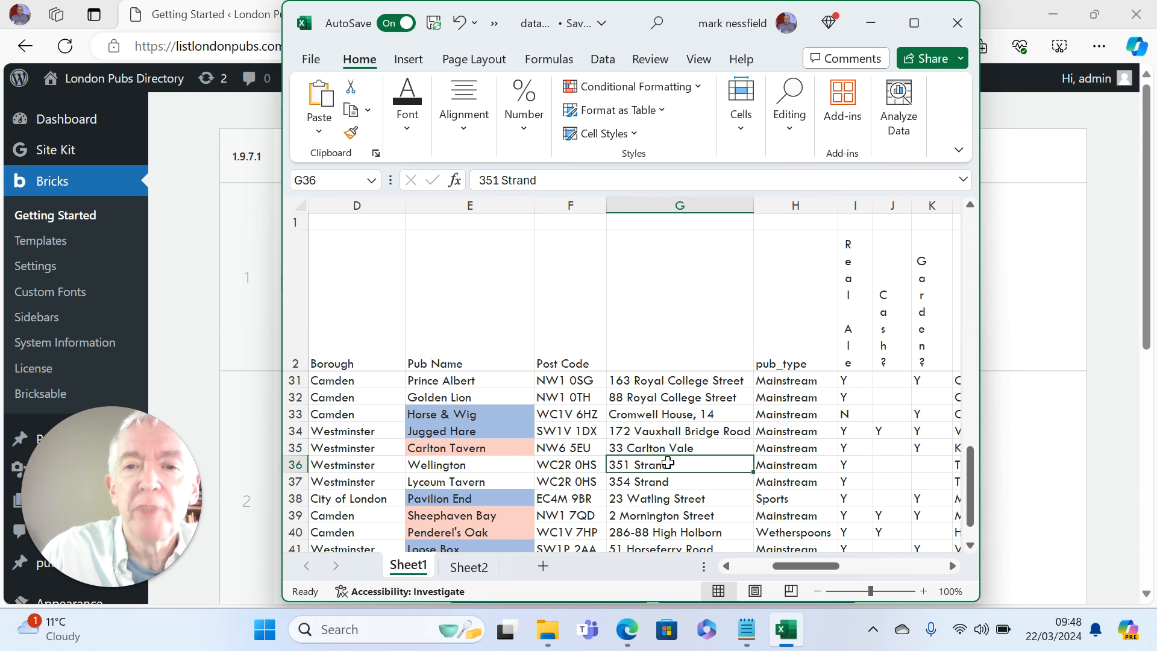
key("Down")
key("Down")
key("Down")
key("Left")
key("Left")
key("Left")
key("Left")
key("Left")
key("Left")
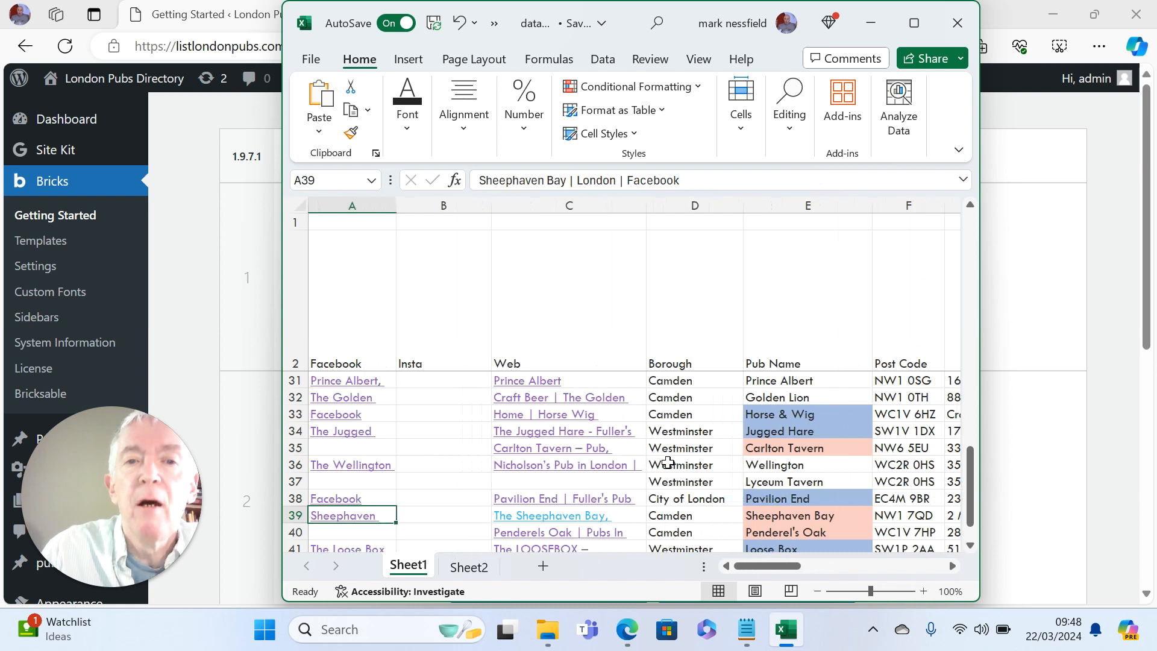
key("Up")
key("Up")
key("Up")
key("Up")
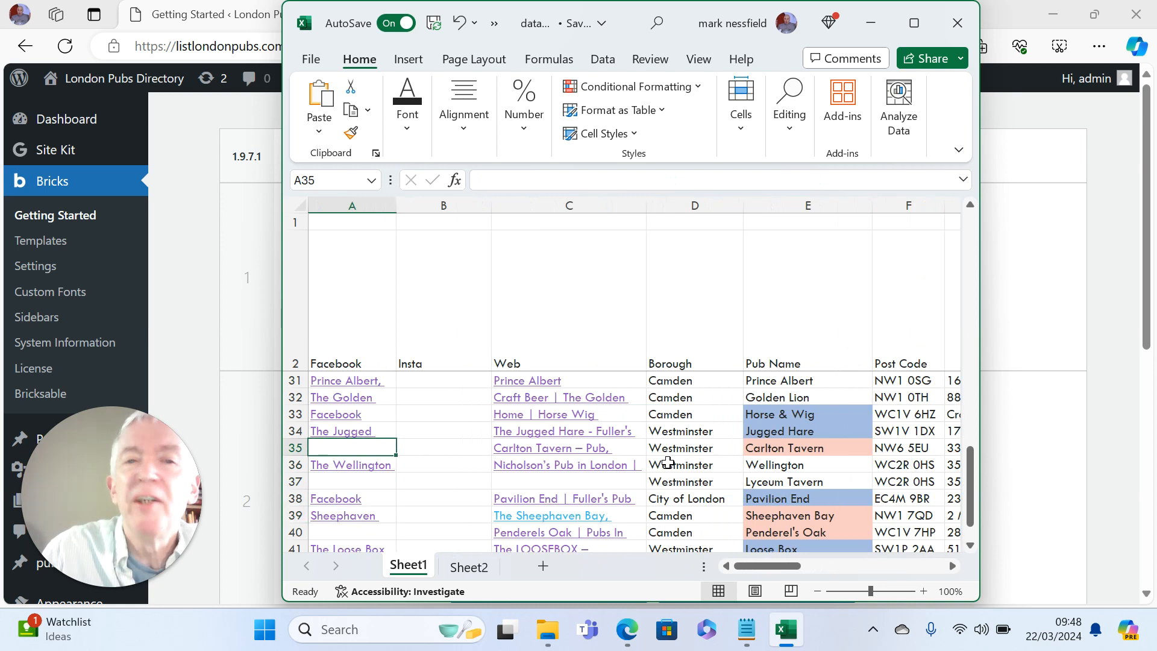
Examine the Insta and Web columns for the pubs around Jugged Hare and Carlton Tavern
key("Right")
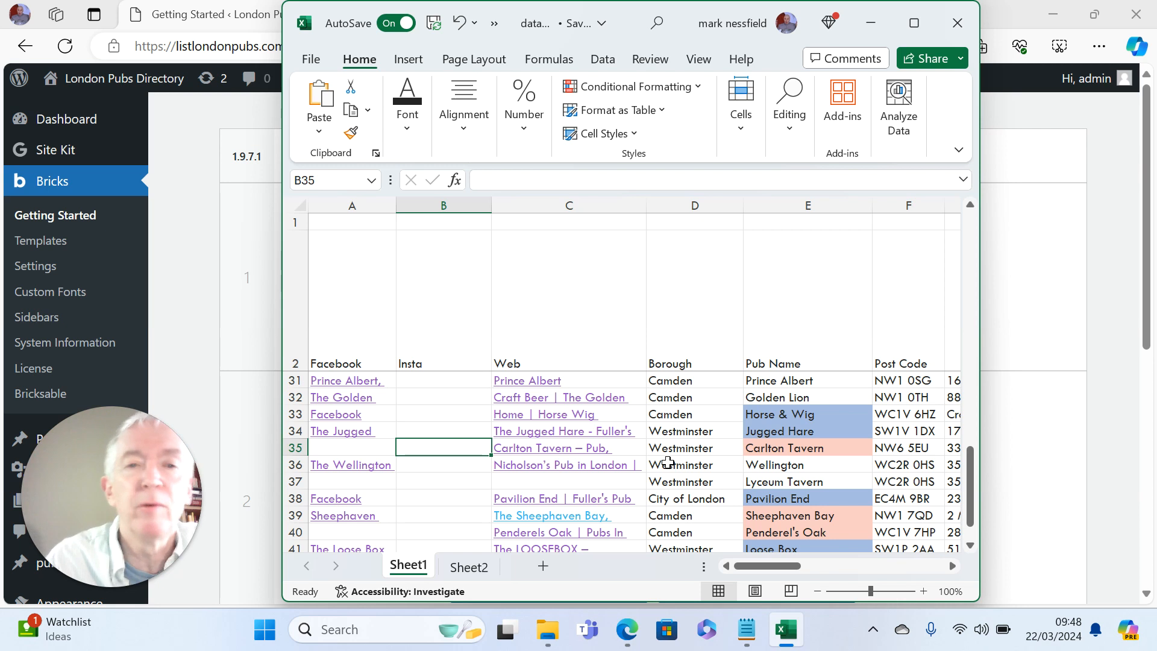
key("Up")
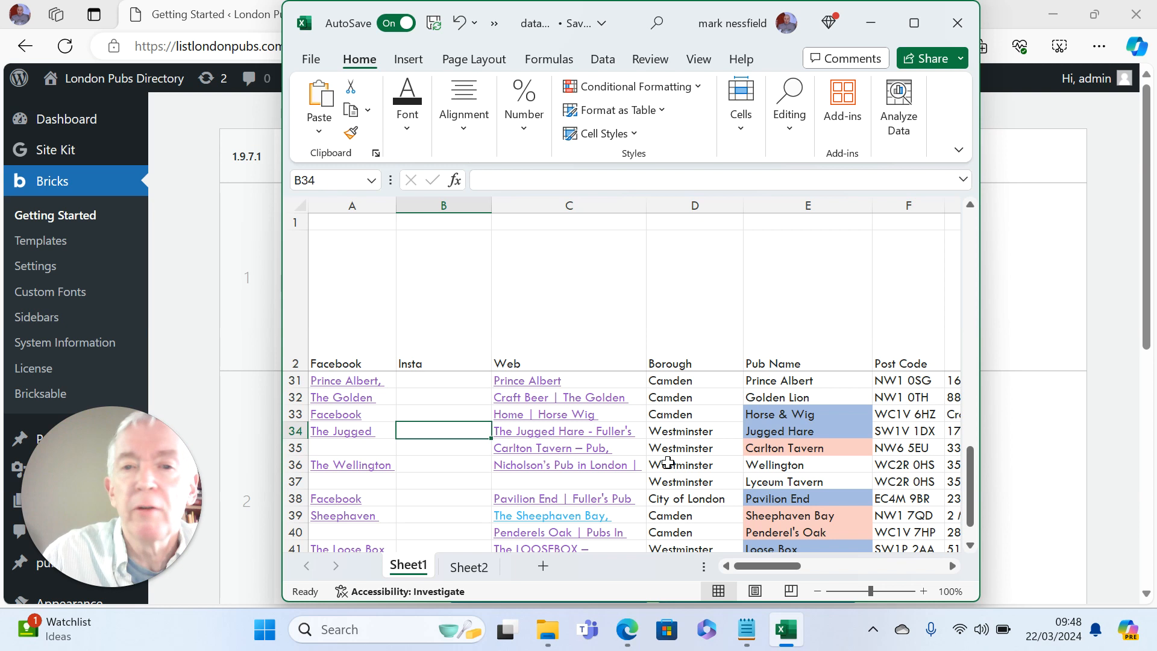
key("Right")
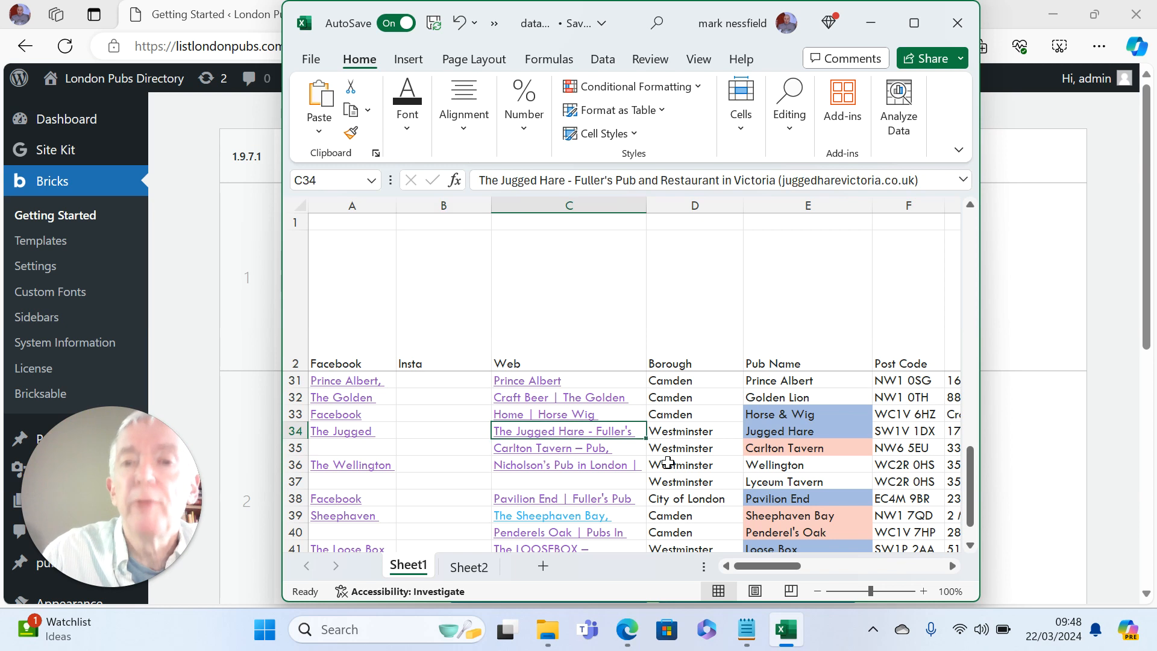
key("Down")
key("Down")
key("Down")
key("Down")
key("Up")
key("Up")
key("Up")
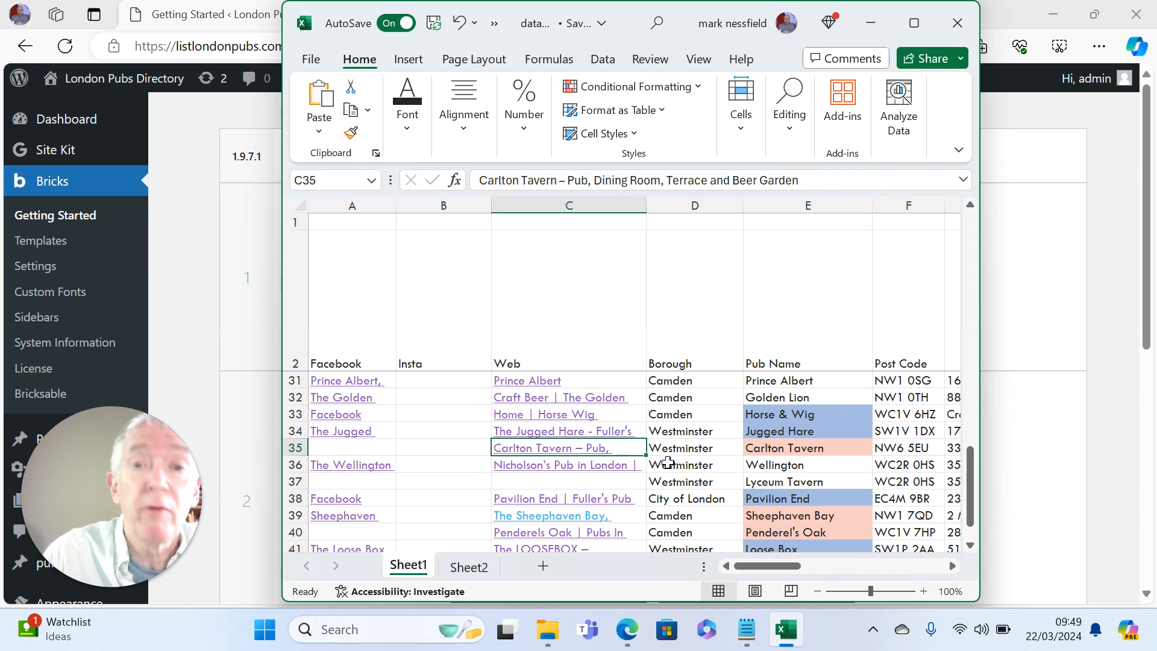
View the list of allowed boroughs for Carlton Tavern in row 35, then close it without changing the borough
key("Right")
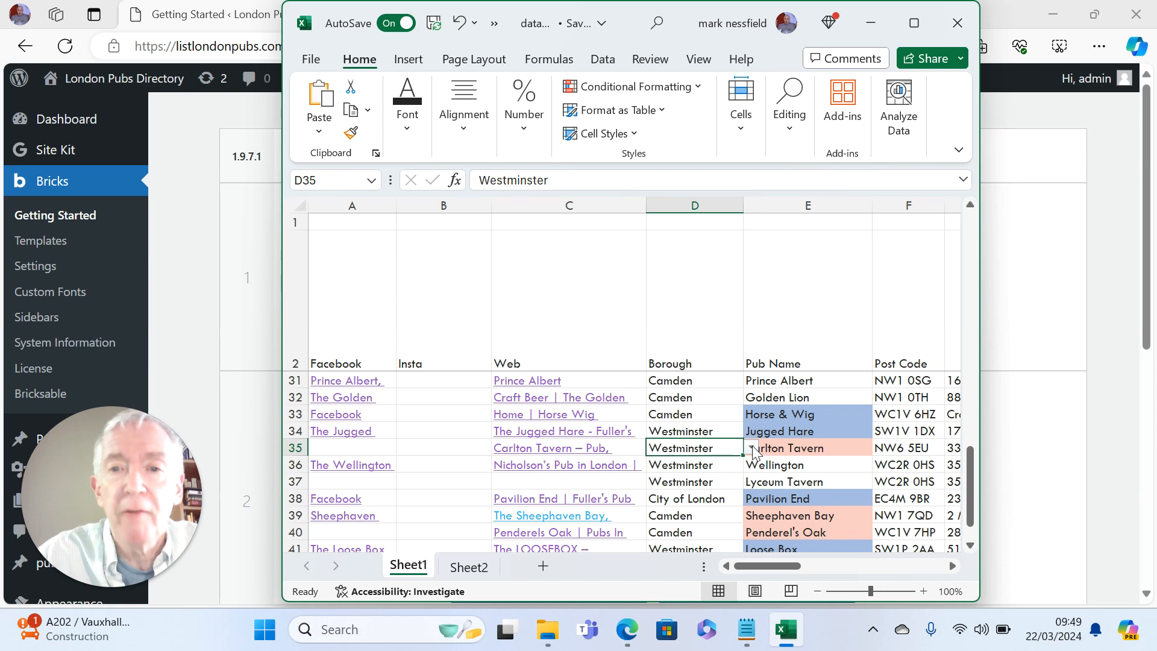
left_click(752, 448)
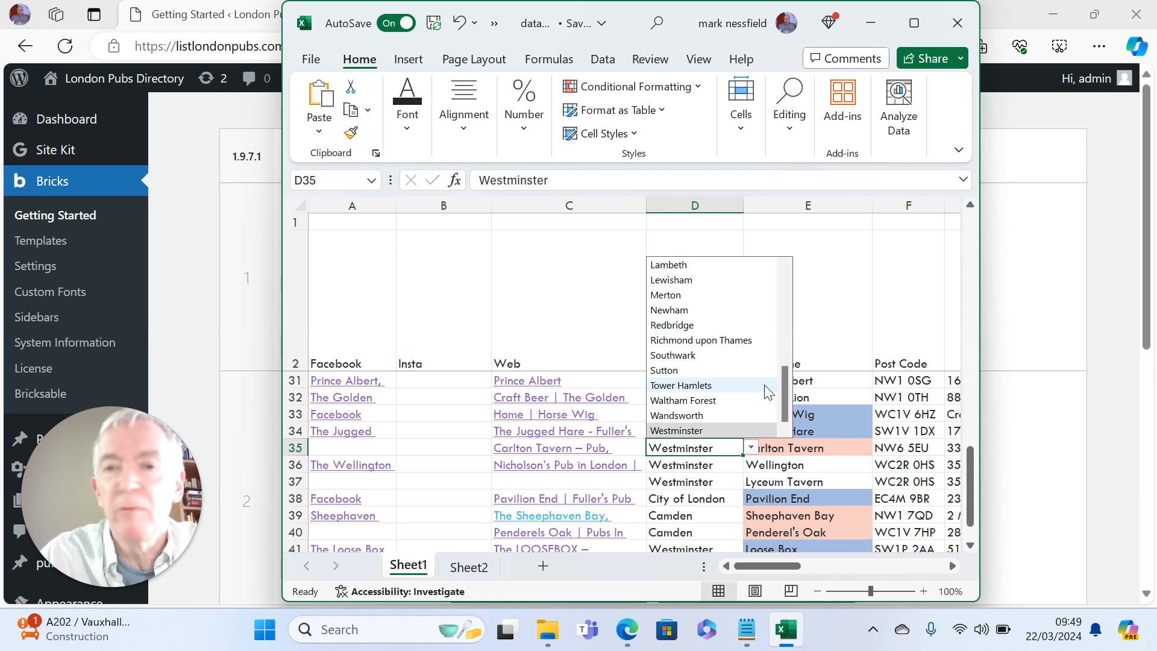
left_click(796, 447)
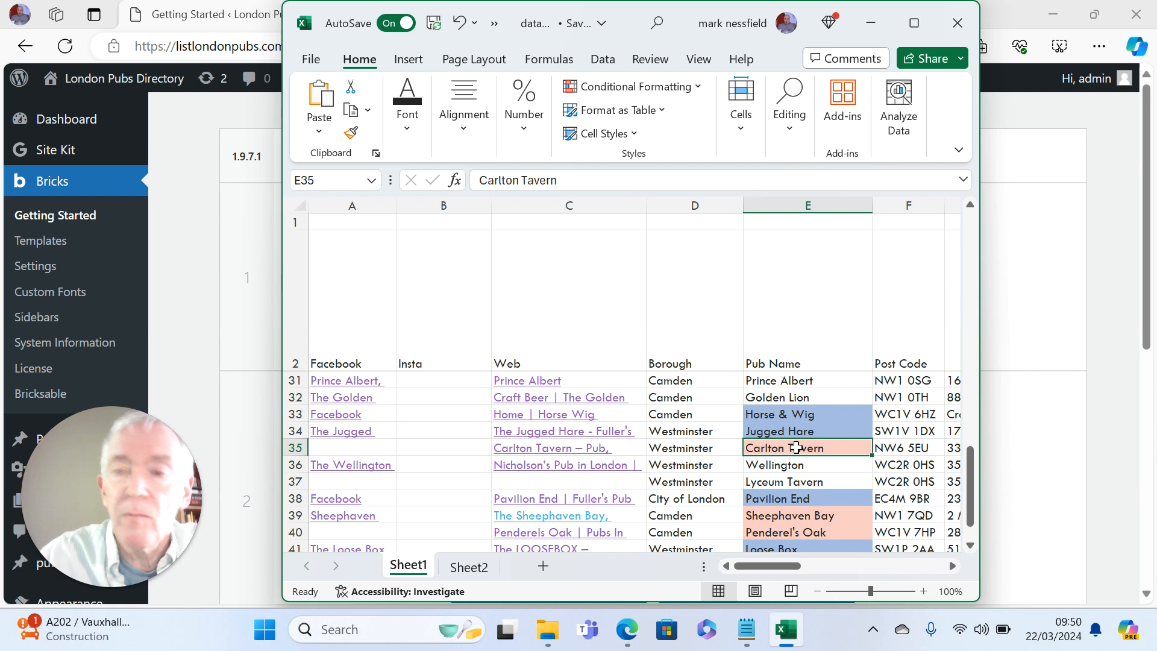
Examine Carlton Tavern's post code, address, pub type, real ale, cash, garden, nearby stations and closed columns
key("Right")
key("Right")
key("Right")
key("Right")
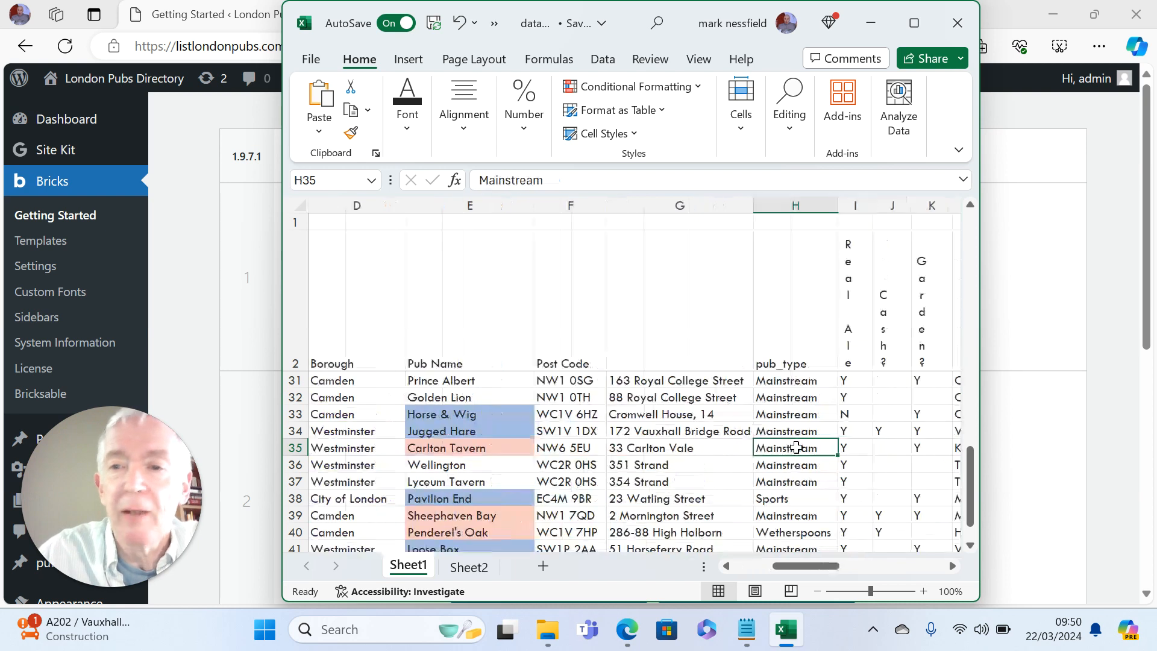
key("Right")
key("Right")
key("Right")
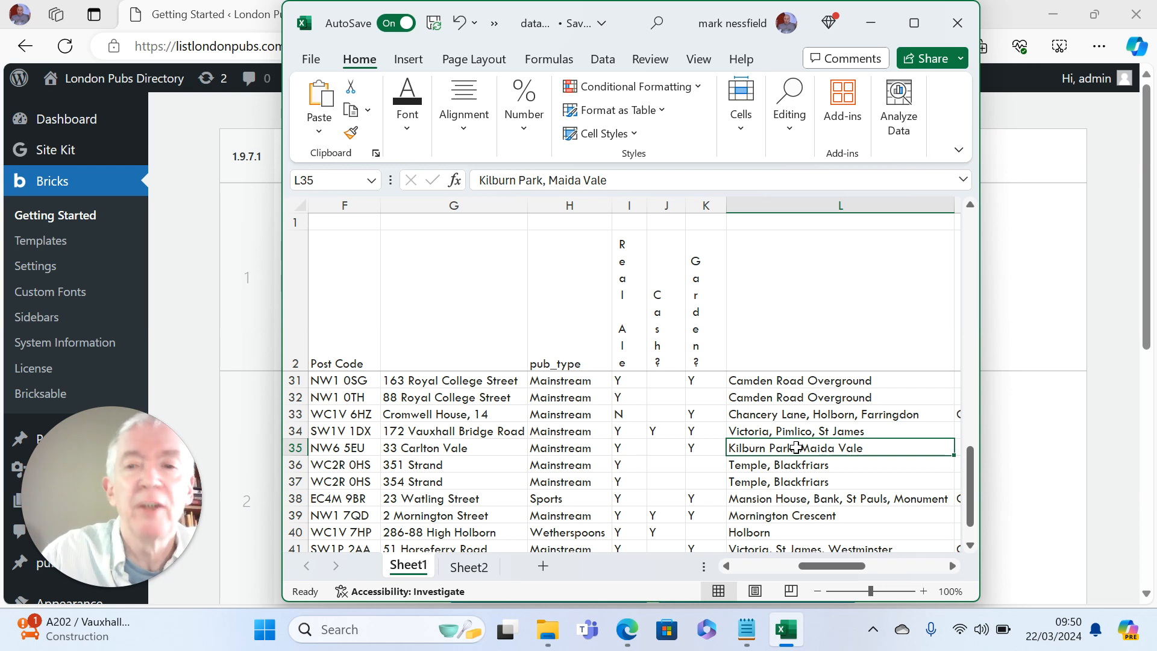
key("Right")
key("Left")
key("Left")
key("Left")
key("Left")
key("Left")
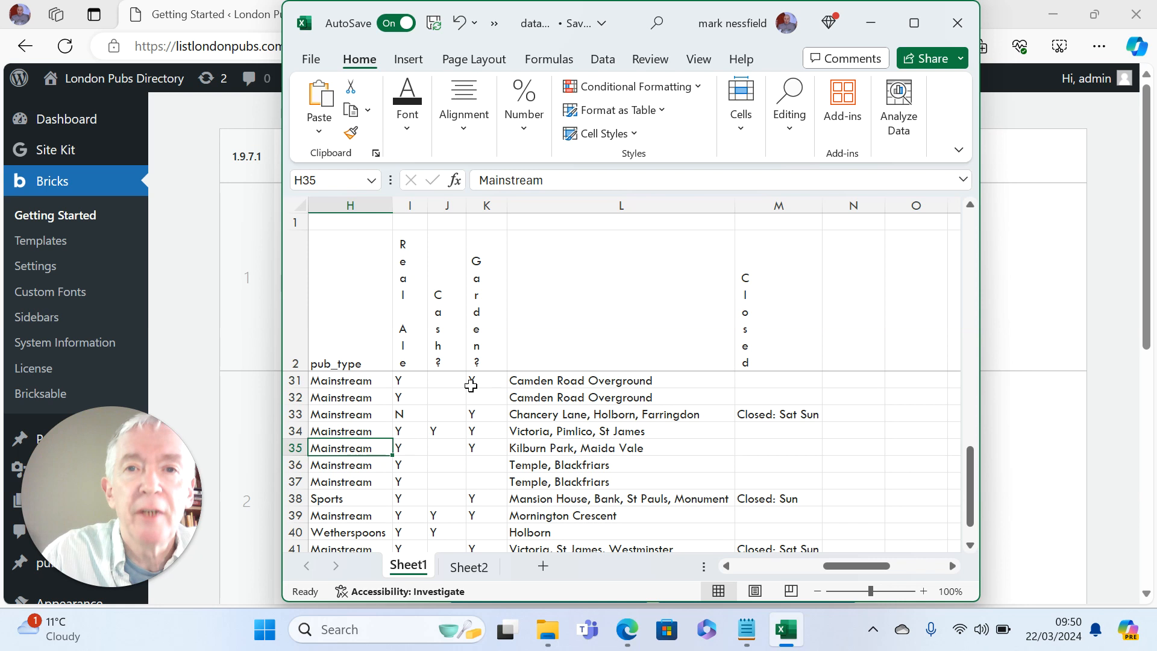
Switch to the WordPress admin in the browser and look through the list of all pubs
left_click(200, 177)
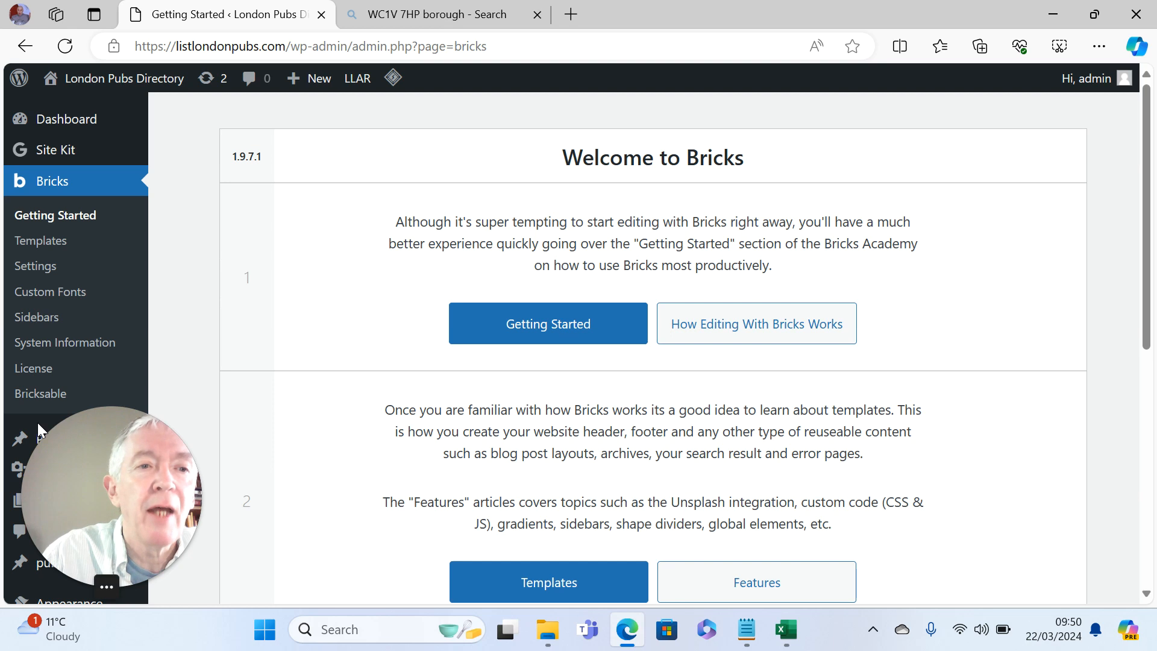
scroll(37, 423, "down", 1)
scroll(37, 422, "down", 6)
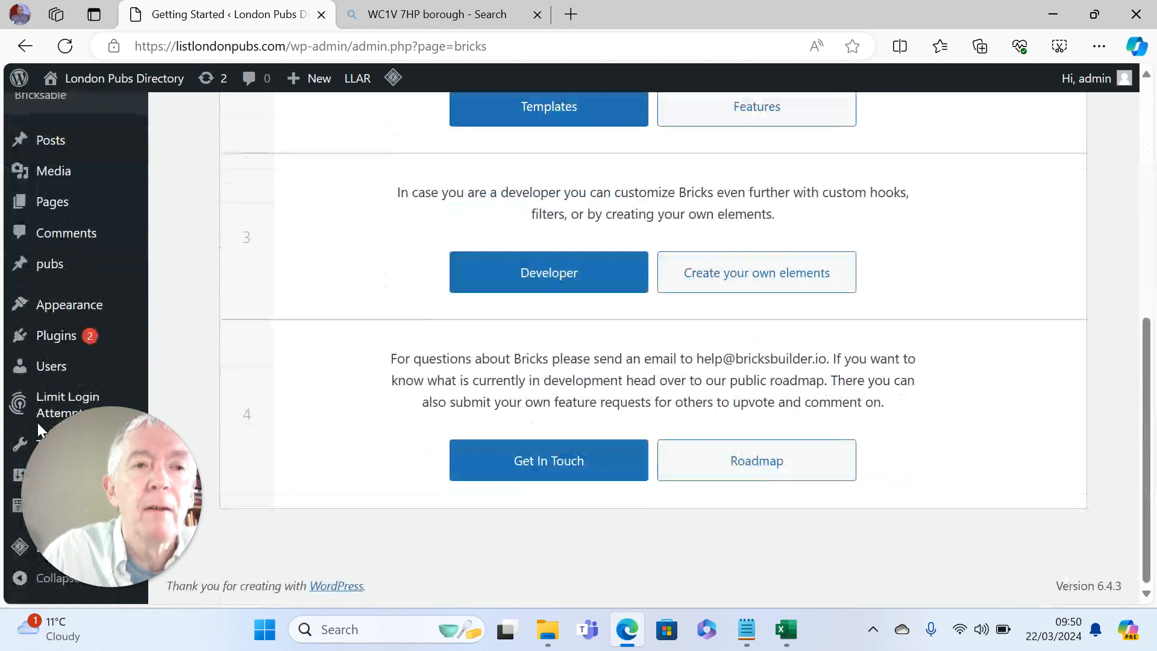
left_click(53, 279)
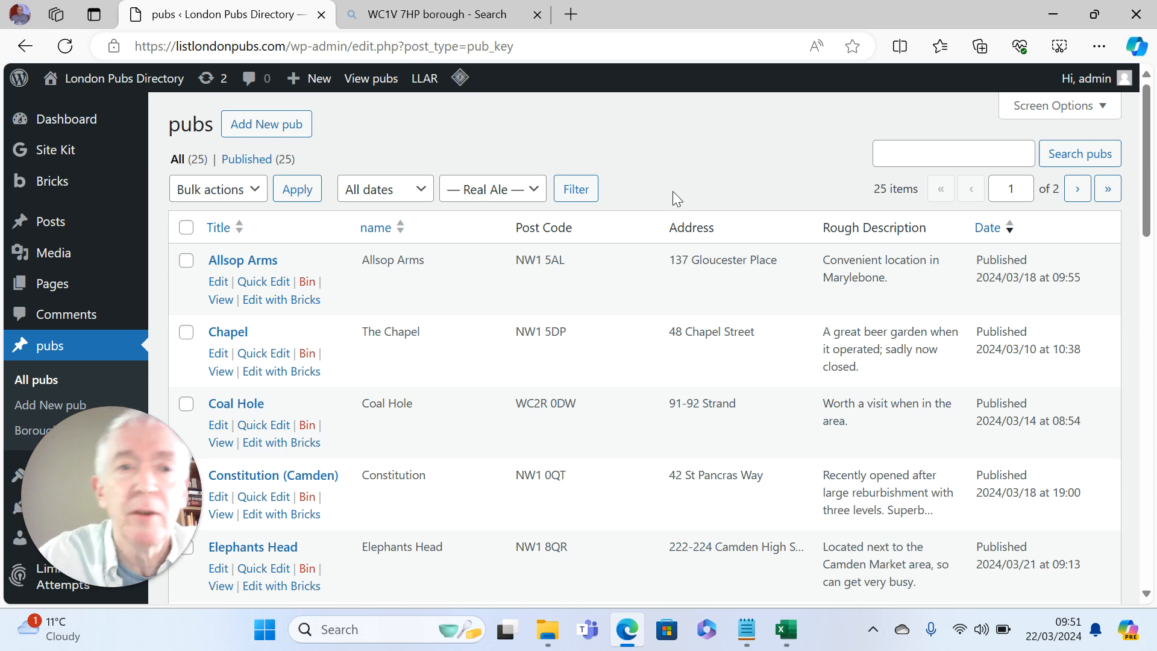
scroll(673, 190, "down", 3)
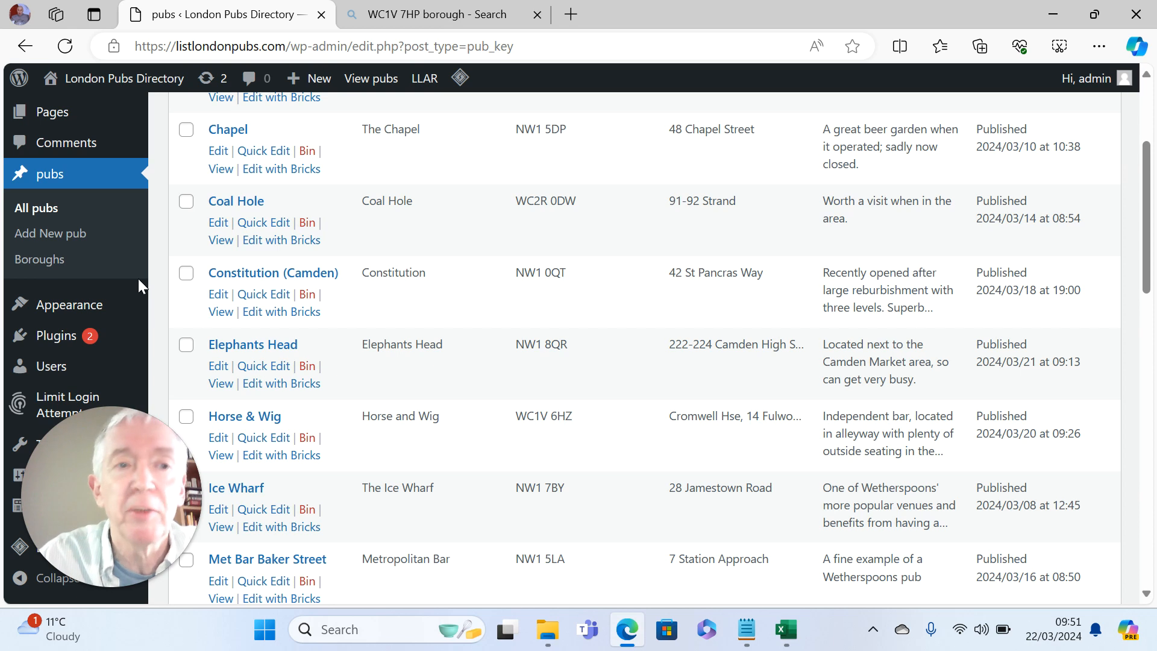
mouse_move(118, 362)
scroll(117, 362, "down", 1)
scroll(118, 362, "down", 1)
left_click(118, 361)
scroll(118, 361, "down", 3)
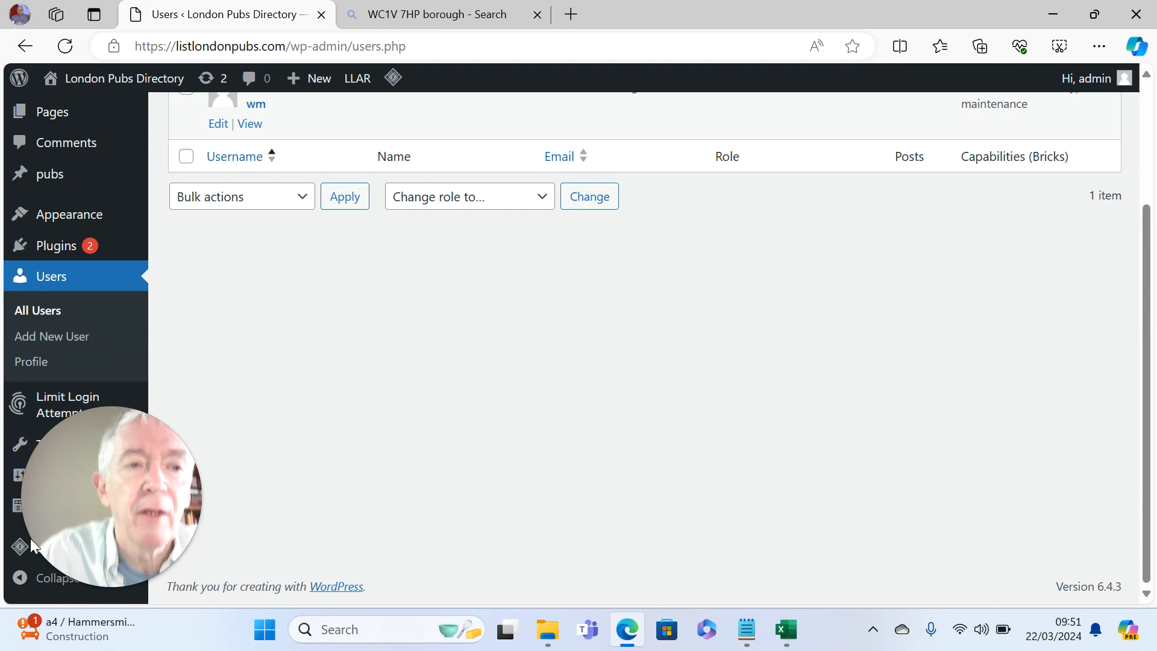
left_click(20, 524)
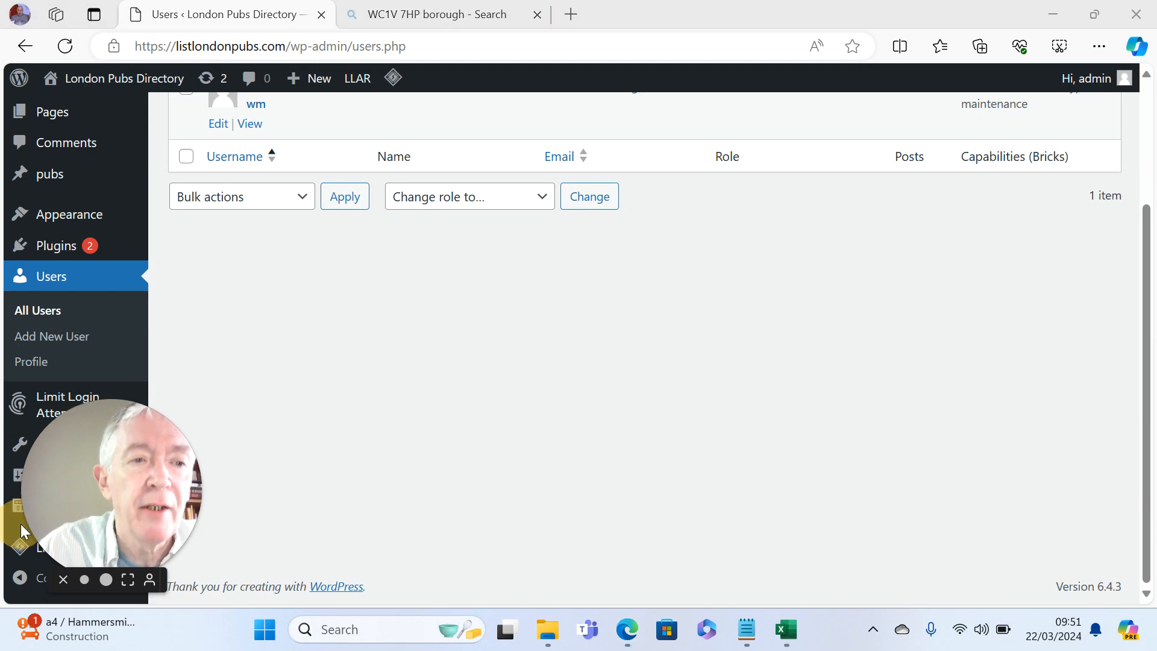
left_click_drag(146, 458, 1033, 443)
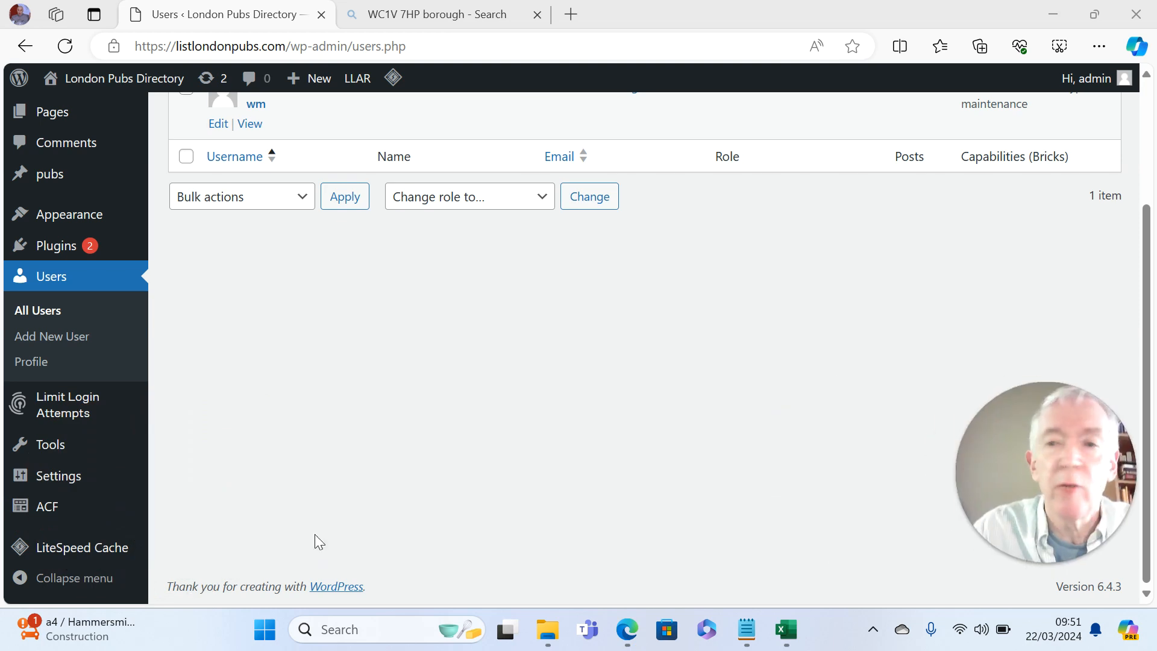
Open the ACF field groups list and check the data structure notes in Notepad, then minimise the notes
left_click(59, 508)
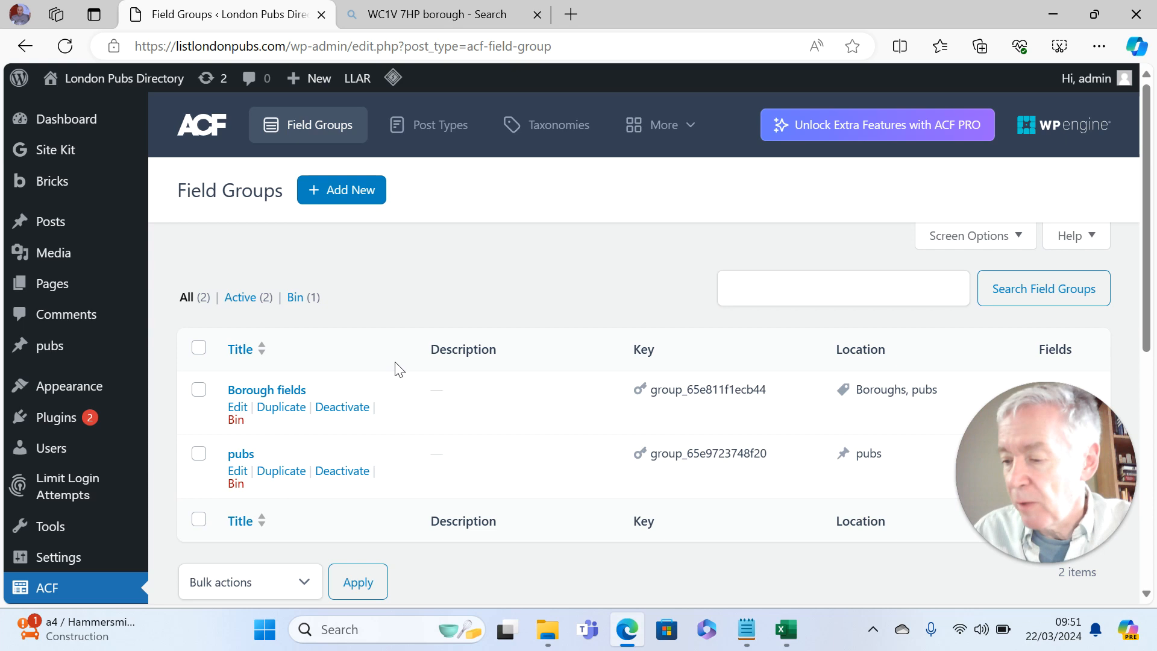
left_click(748, 633)
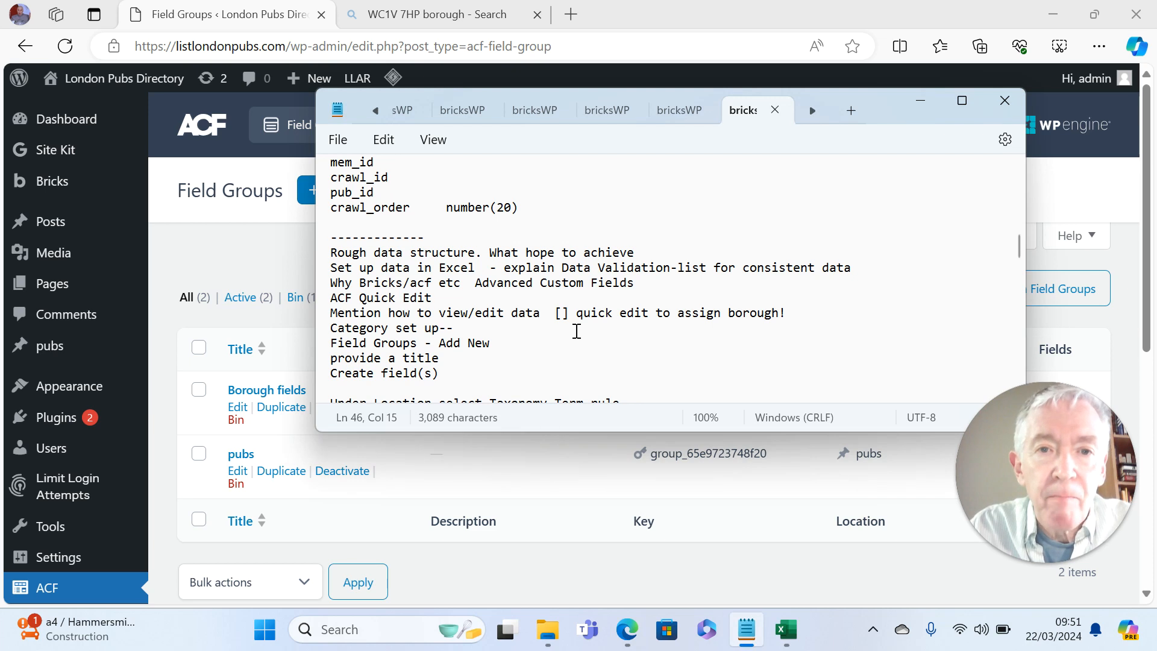
left_click(922, 99)
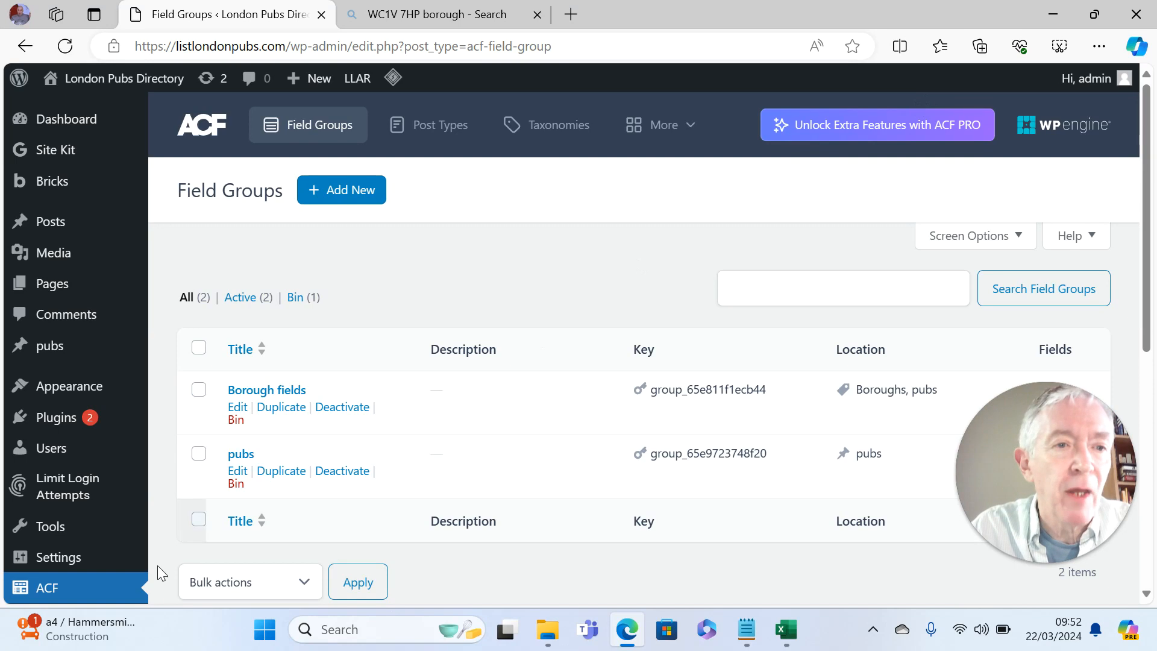
Open the pubs field group and examine its fields and their types
scroll(116, 588, "down", 1)
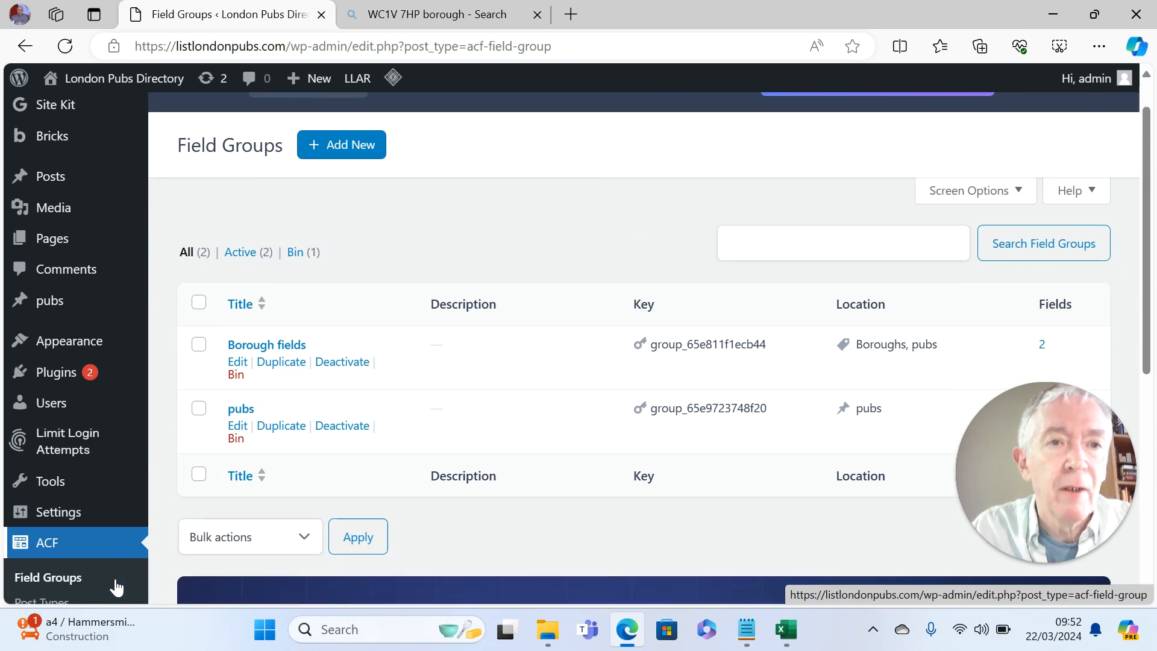
left_click(242, 387)
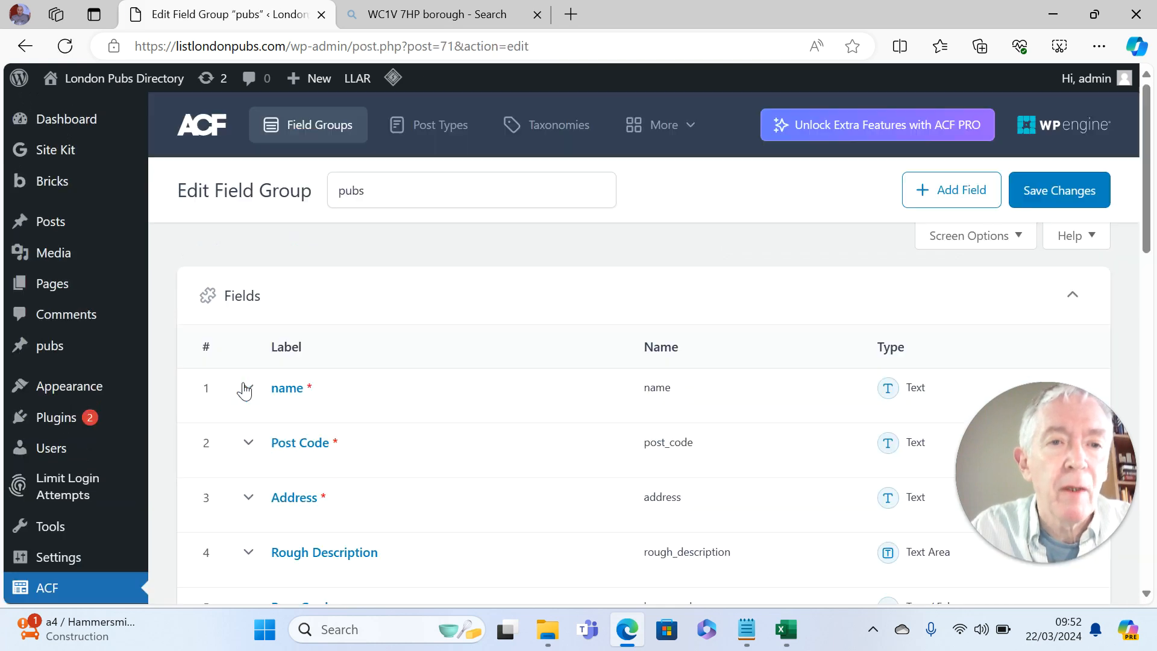
scroll(393, 431, "down", 5)
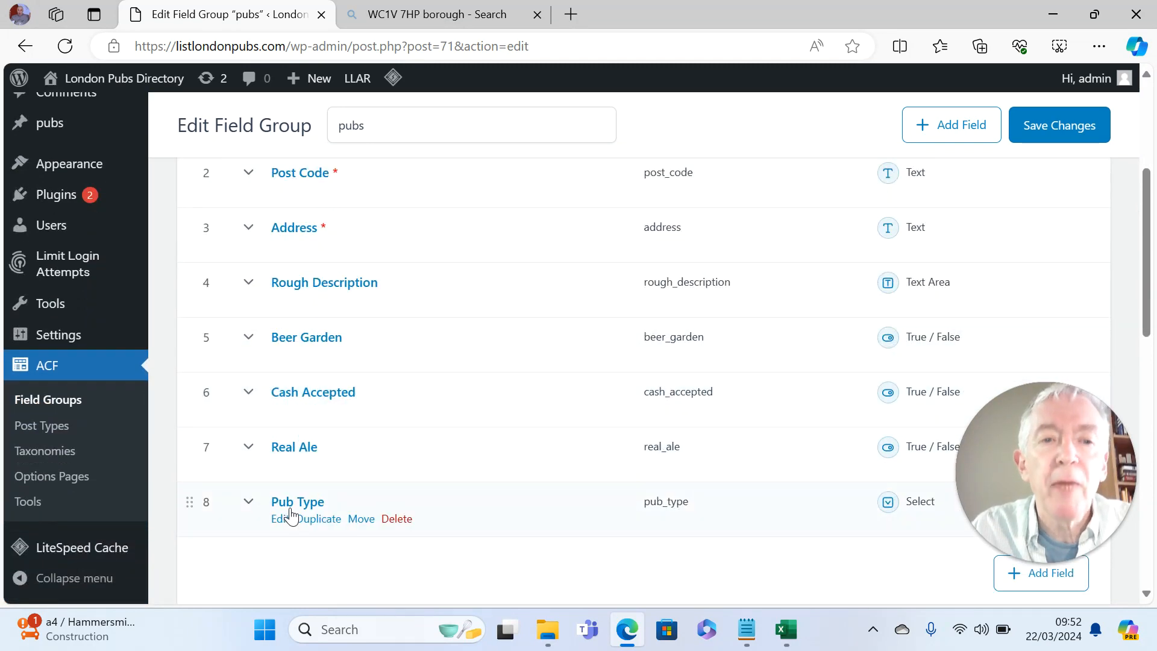
Expand the Pub Type field's settings and examine the available field types and its choices, leaving the type as Select
left_click(290, 517)
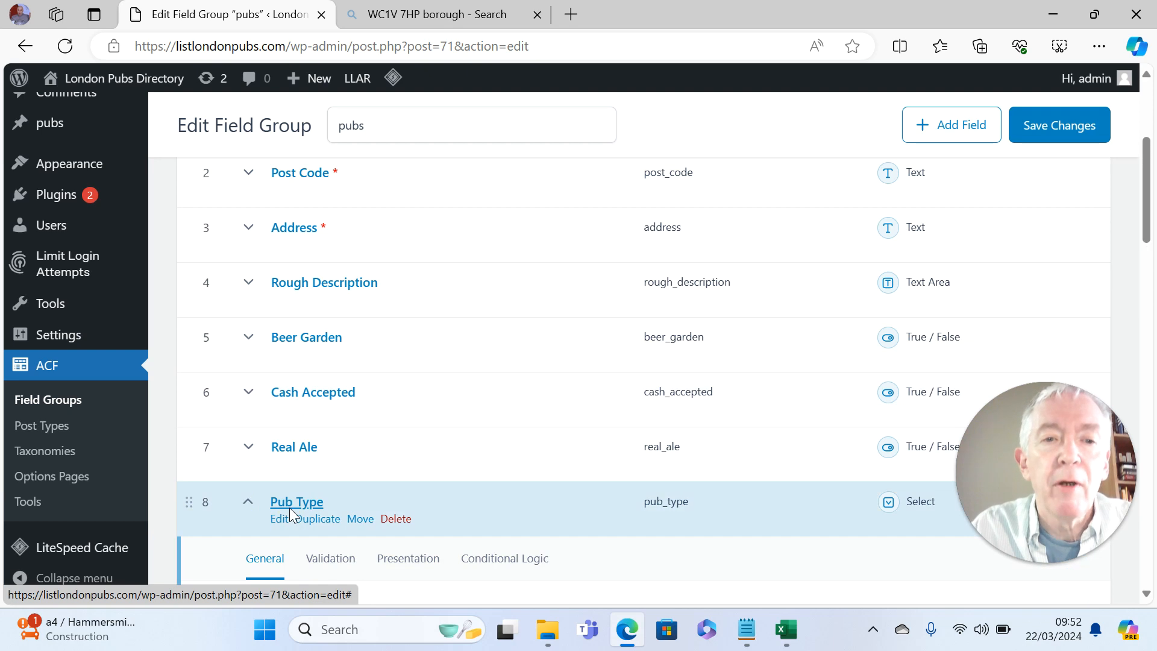
scroll(609, 538, "down", 1)
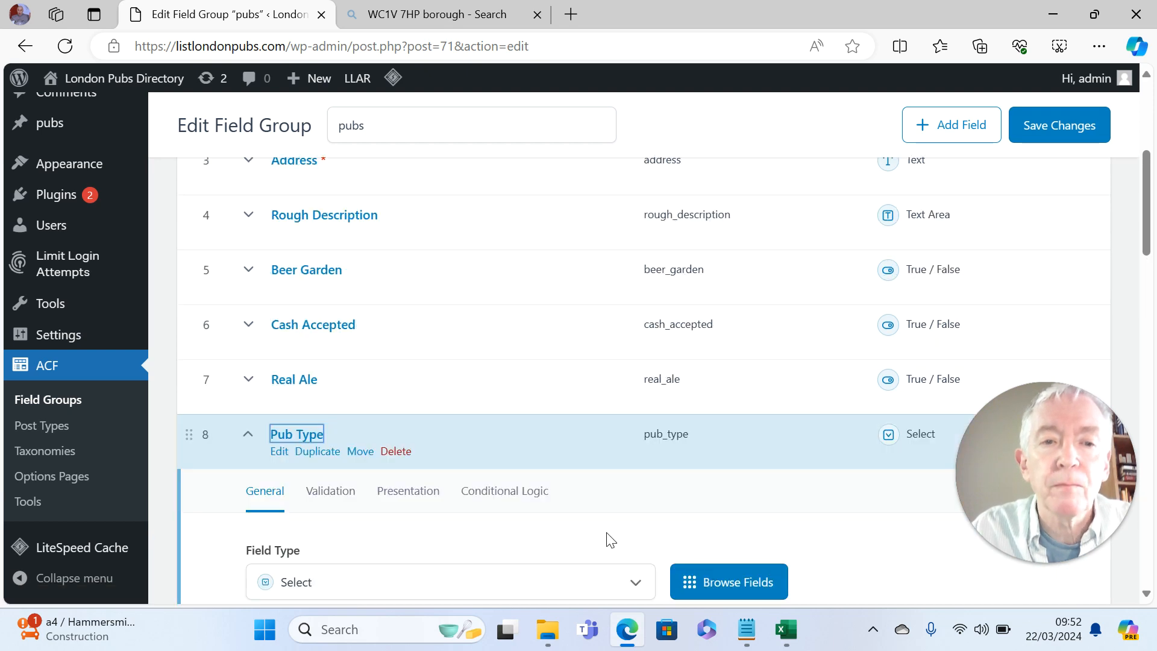
scroll(609, 539, "down", 2)
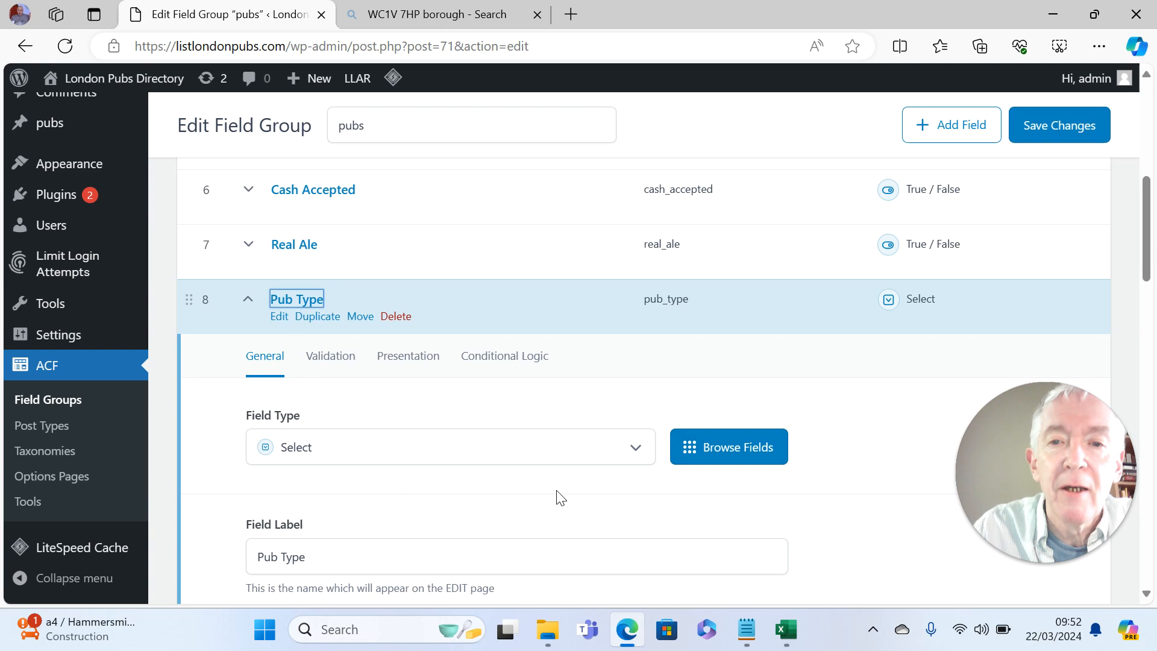
left_click(635, 459)
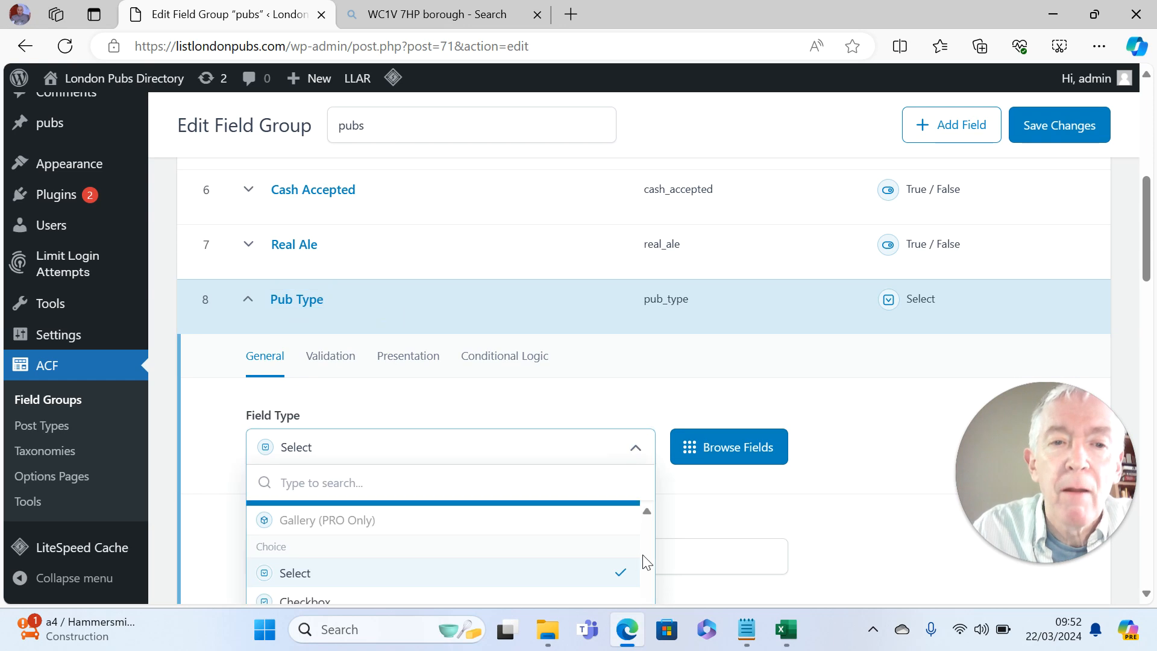
left_click(647, 557)
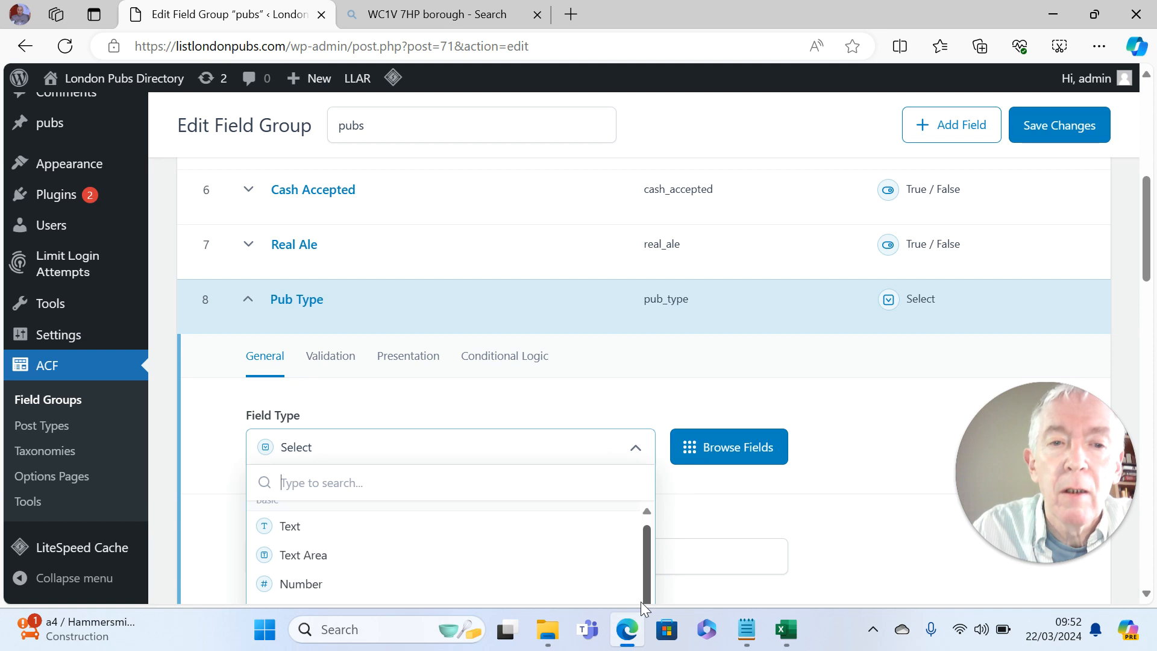
left_click(751, 500)
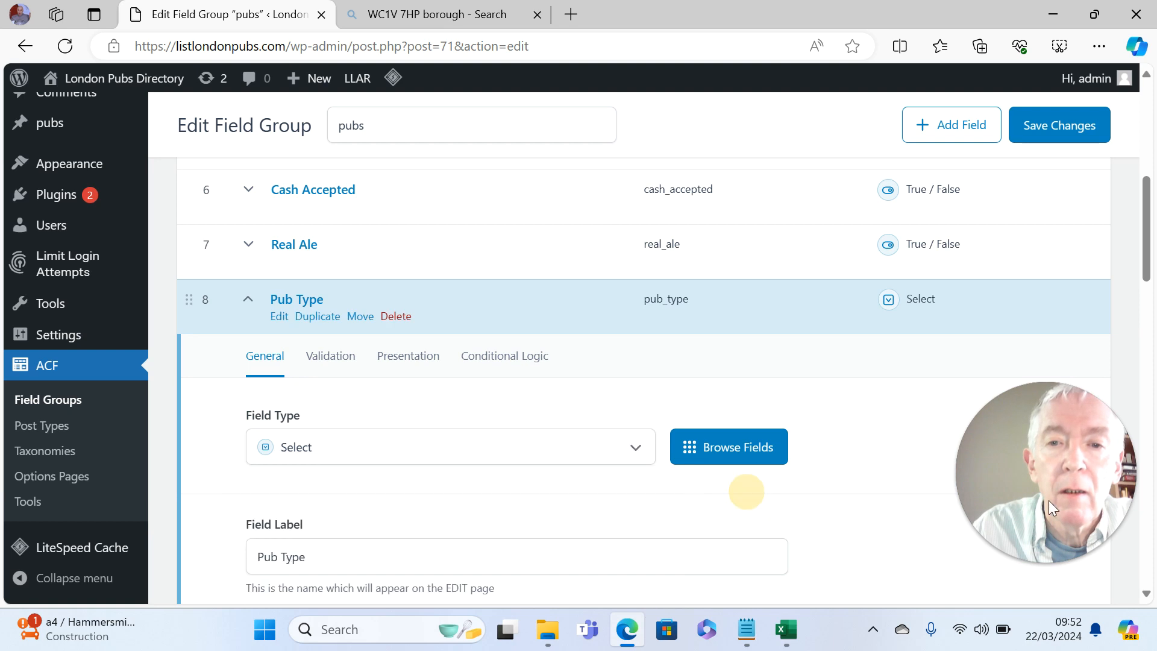
left_click(1146, 595)
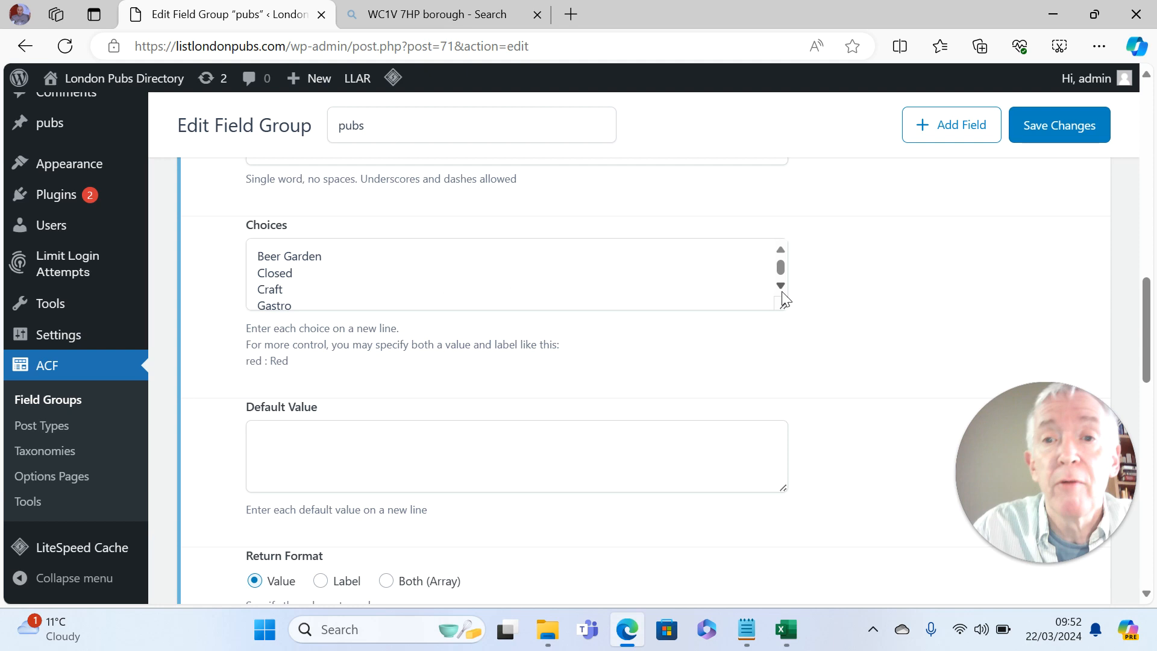
Look through the remaining Pub Type choices and open the list of all pubs
left_click_drag(781, 285, 781, 286)
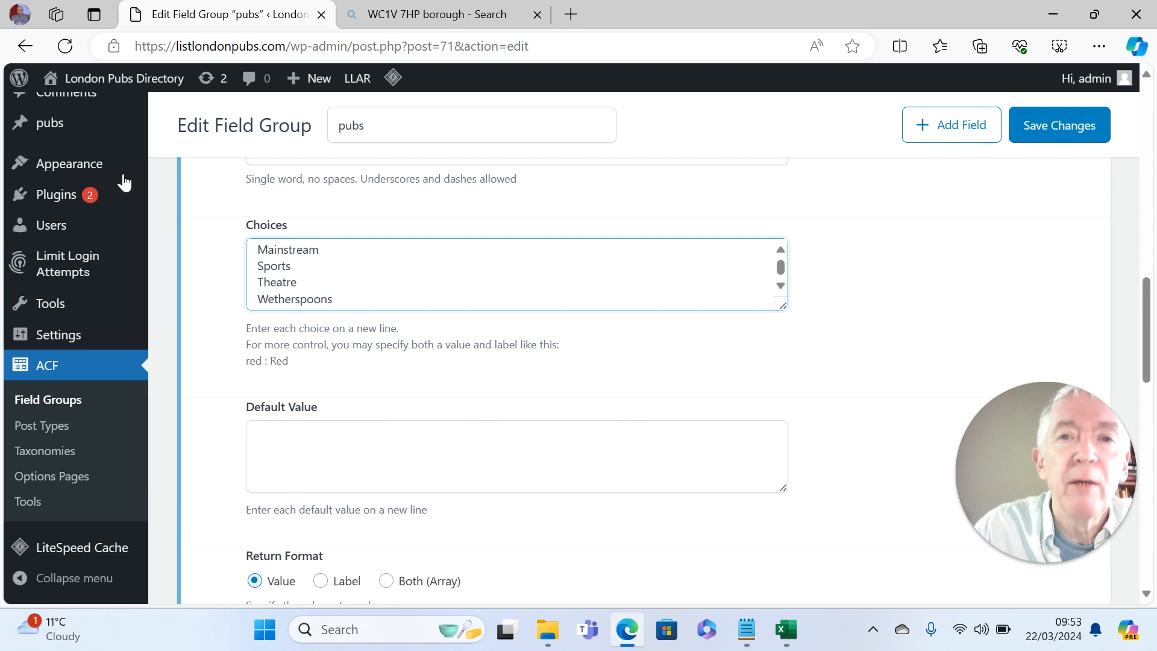
mouse_move(97, 137)
key("Up")
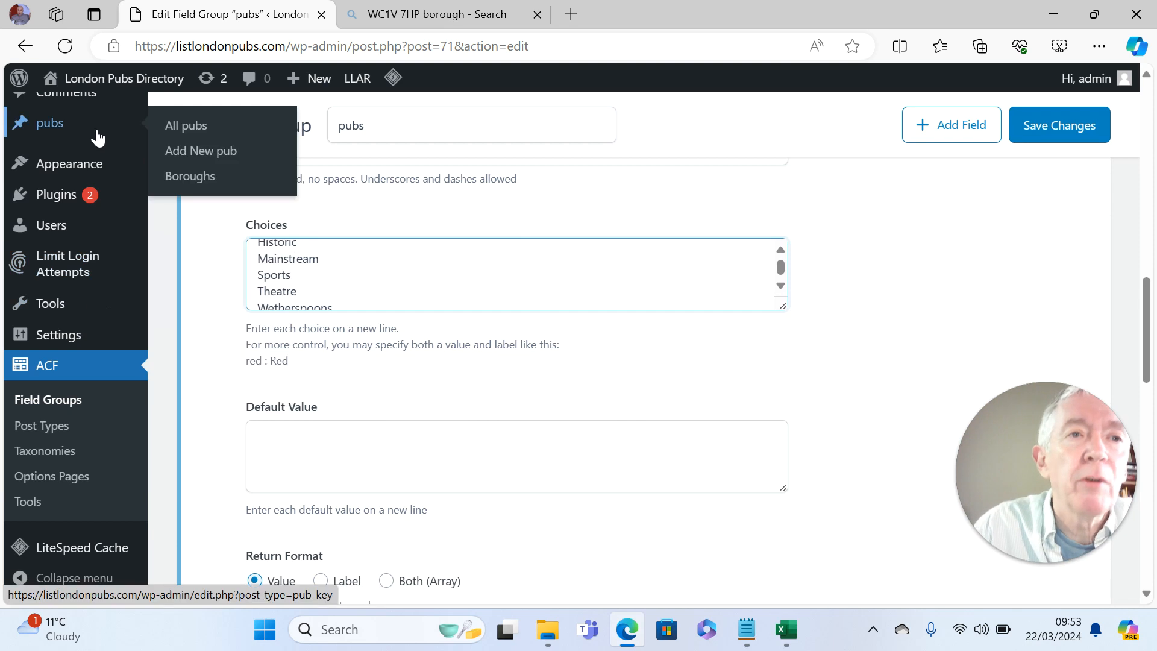
left_click(96, 137)
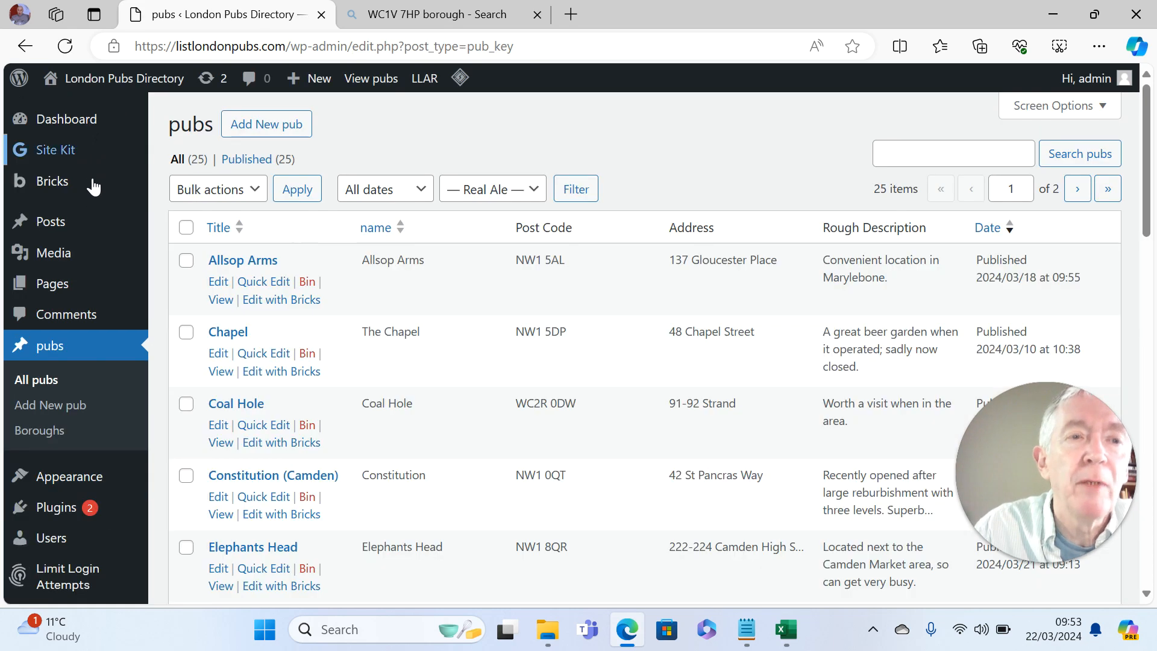
Create a new WordPress page titled "Youtube1" and publish it
left_click(83, 287)
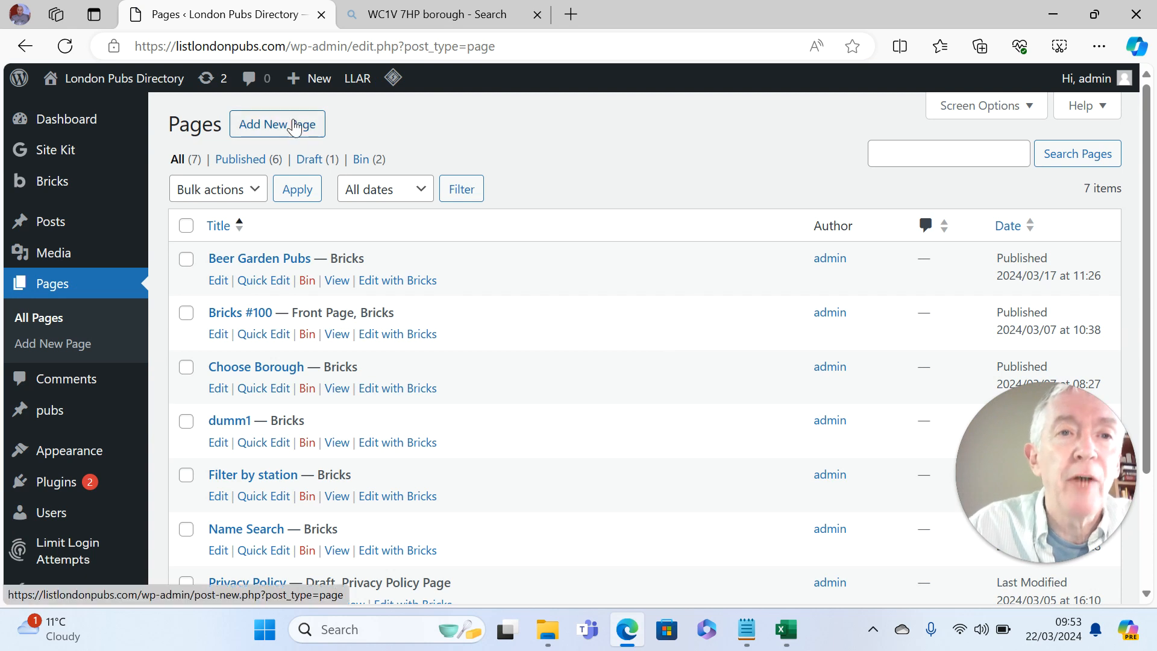
left_click(295, 125)
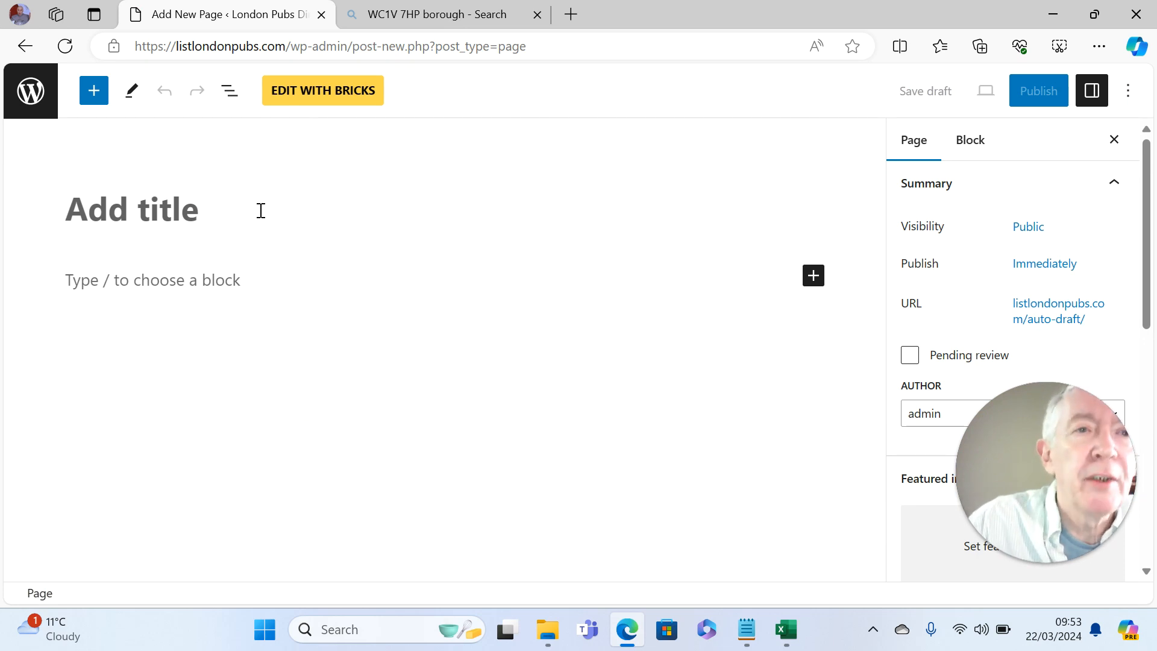
type("You")
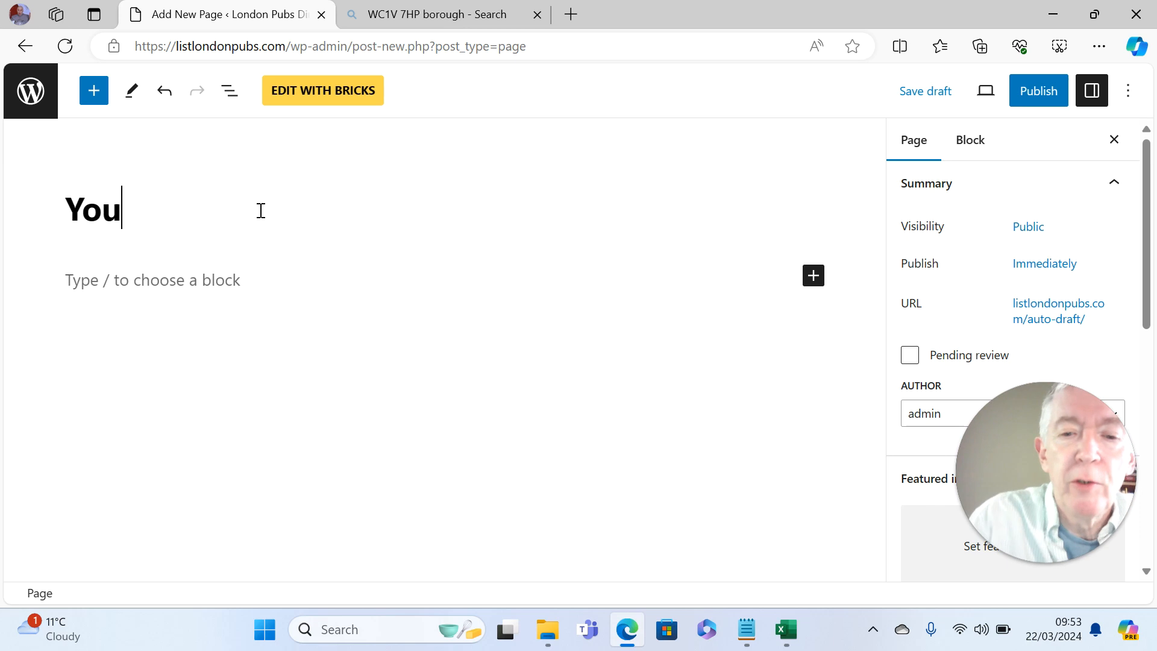
type("tube1")
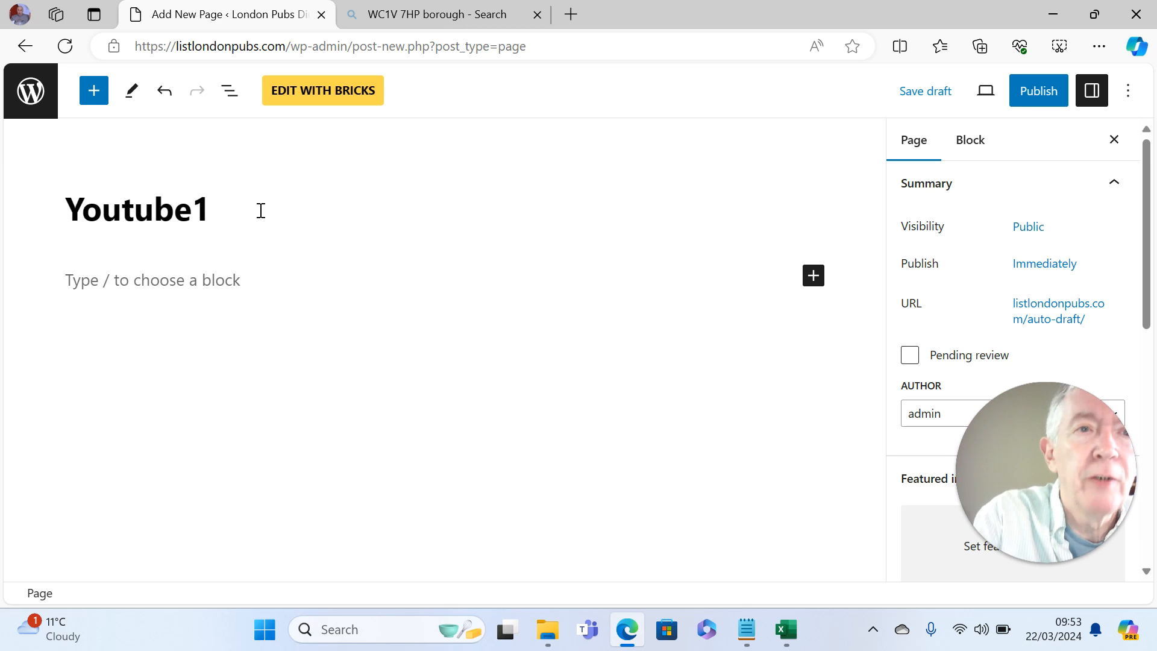
left_click(1048, 105)
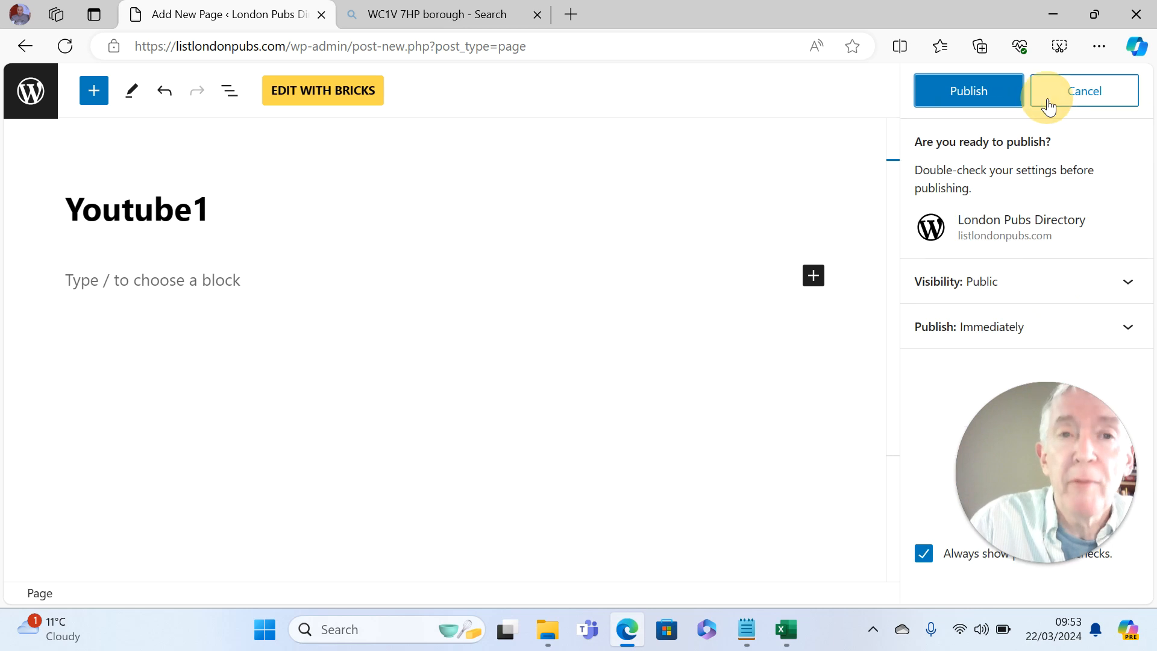
left_click(989, 89)
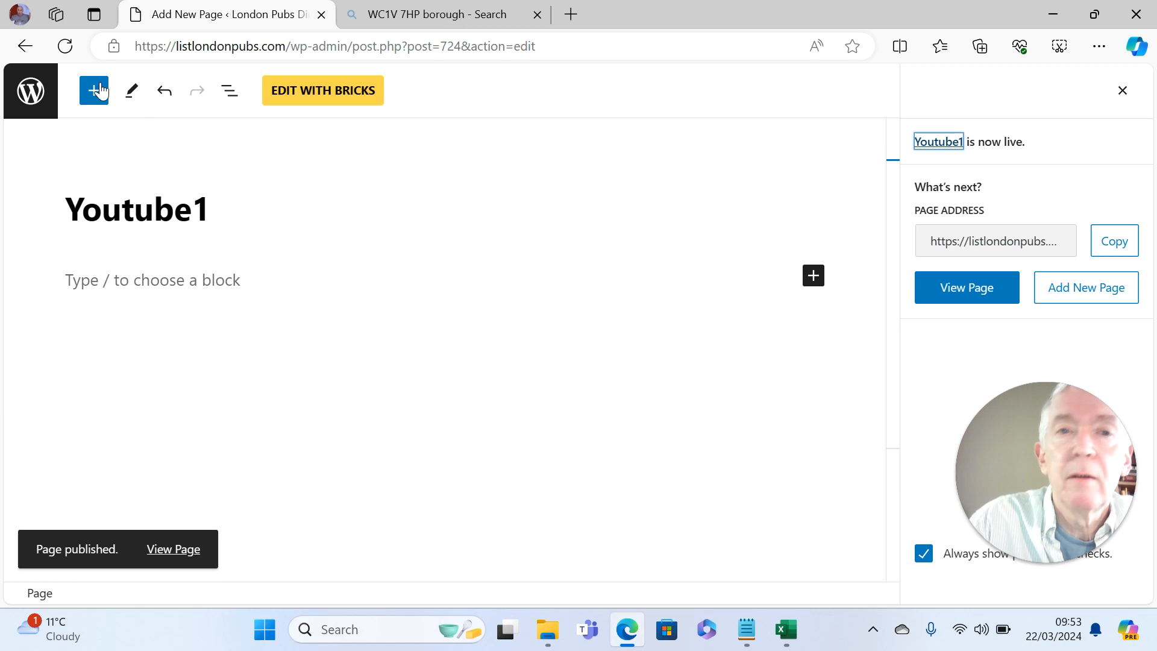
Return to the pages list and open the Youtube1 page for editing with Bricks
left_click(27, 47)
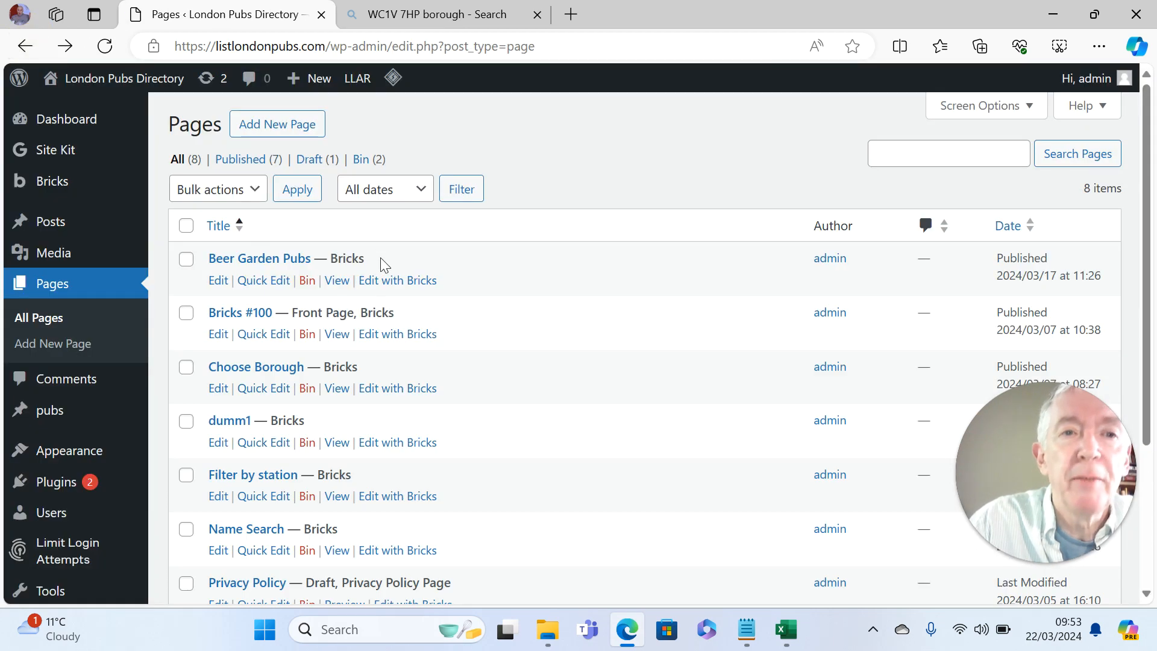
left_click(1146, 595)
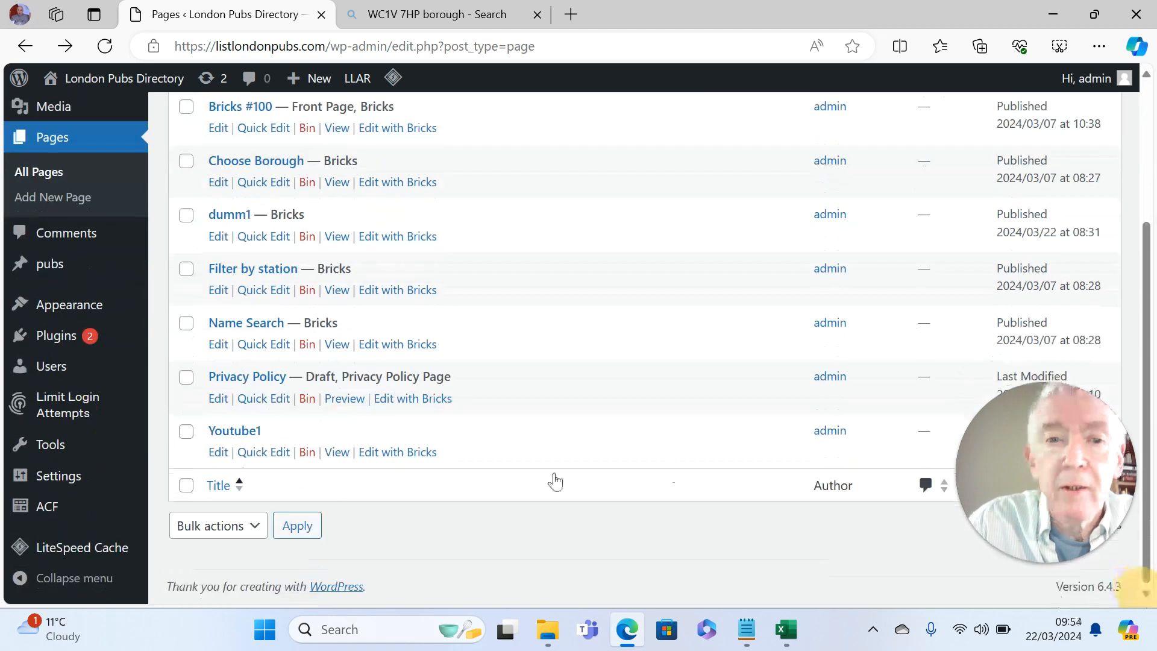
left_click(412, 452)
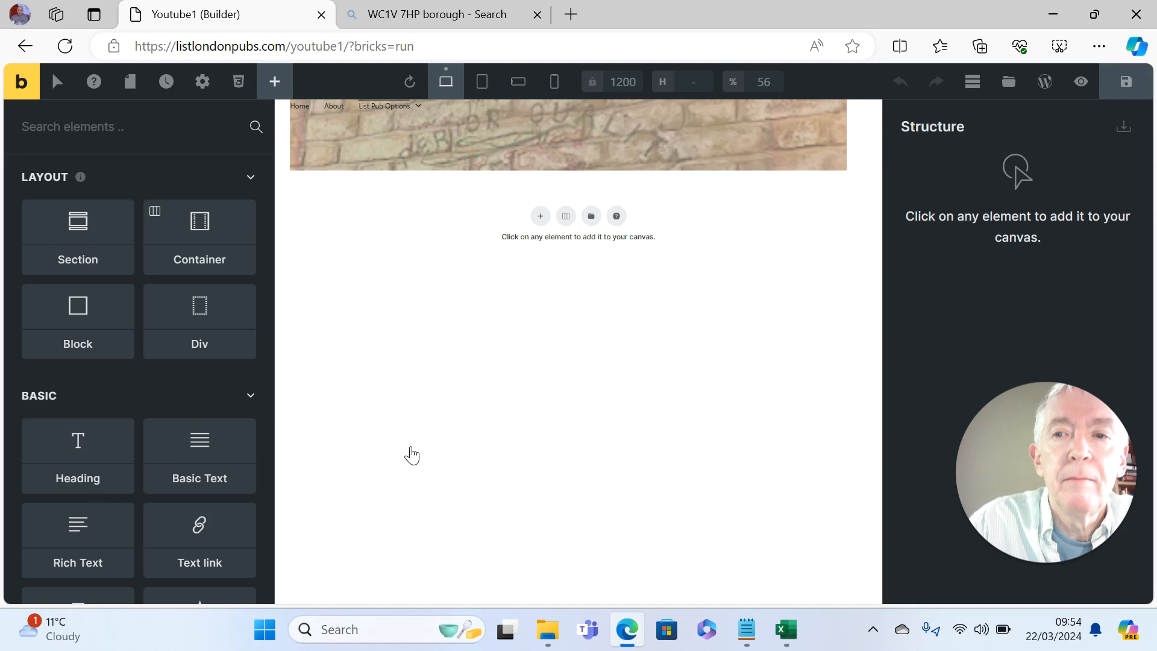
Add a section with its container to the empty page, undoing the duplicate section
left_click(63, 256)
left_click(63, 256)
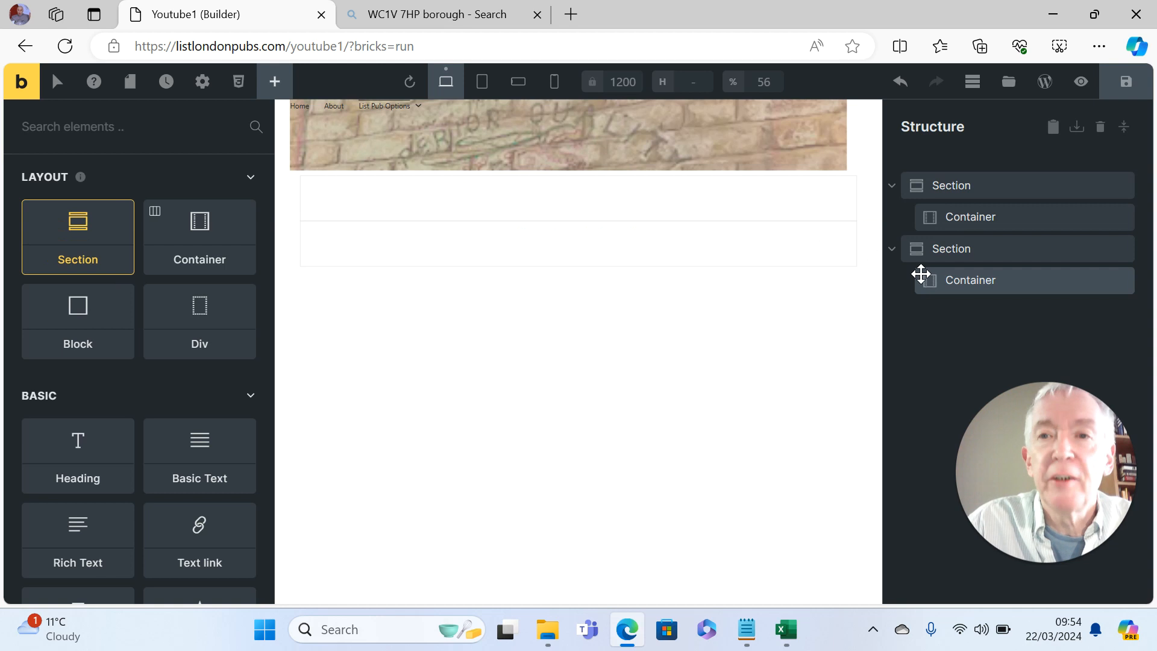
key("ctrl+z")
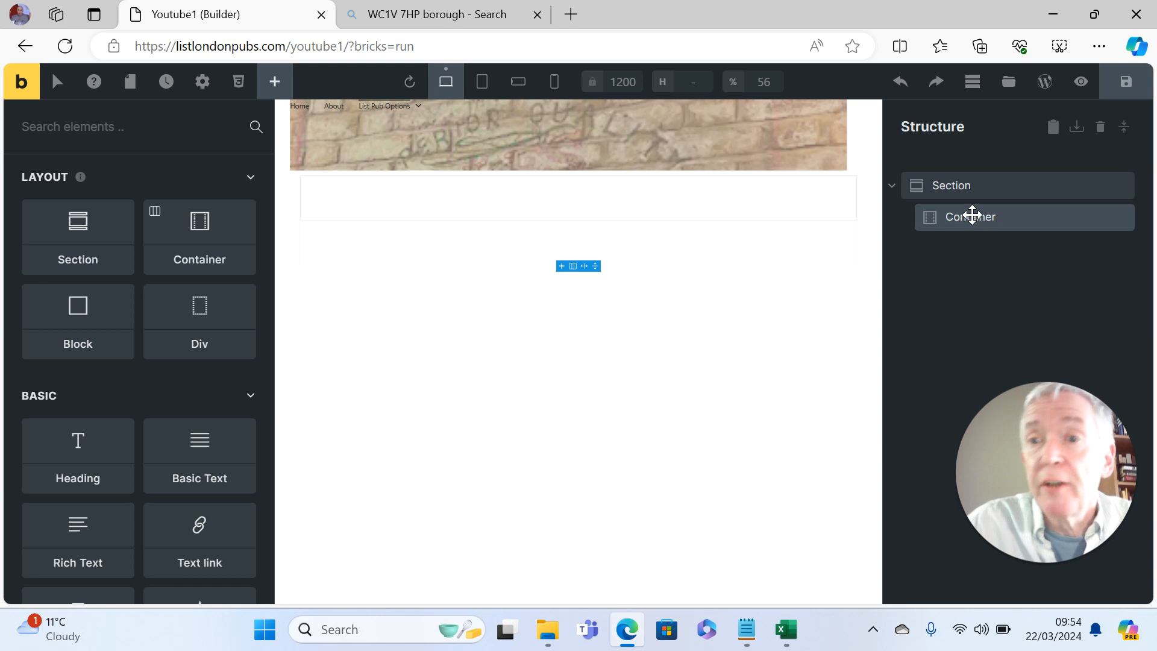
Find the Posts element by searching for "posts" and add it inside the section's container
left_click(972, 215)
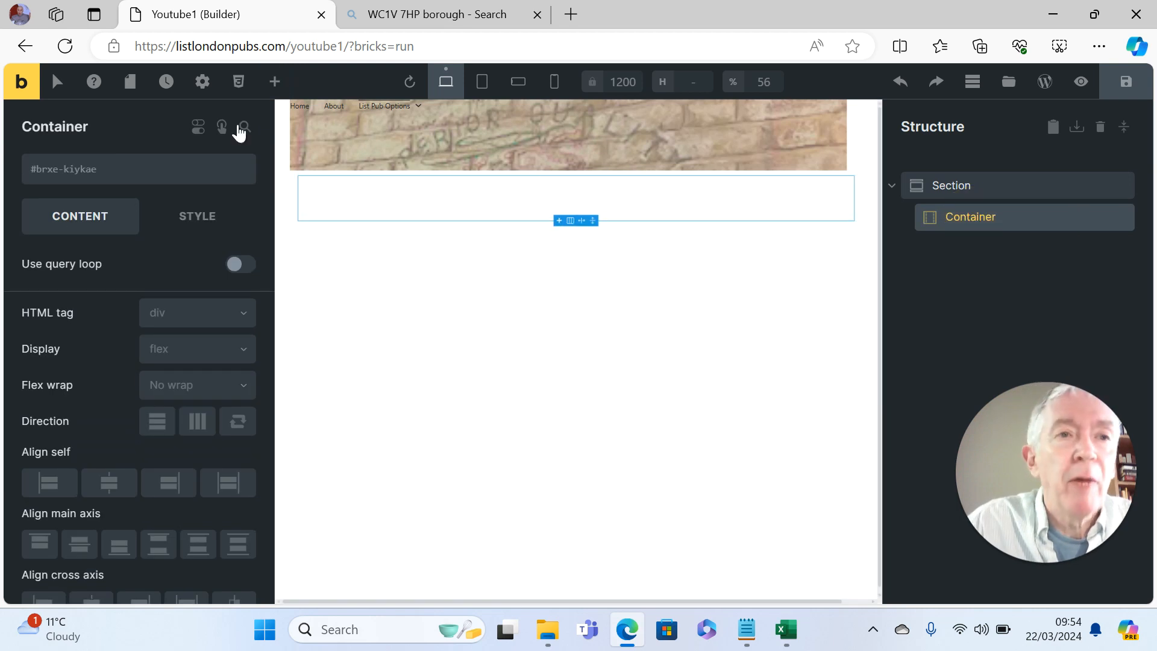
left_click(277, 79)
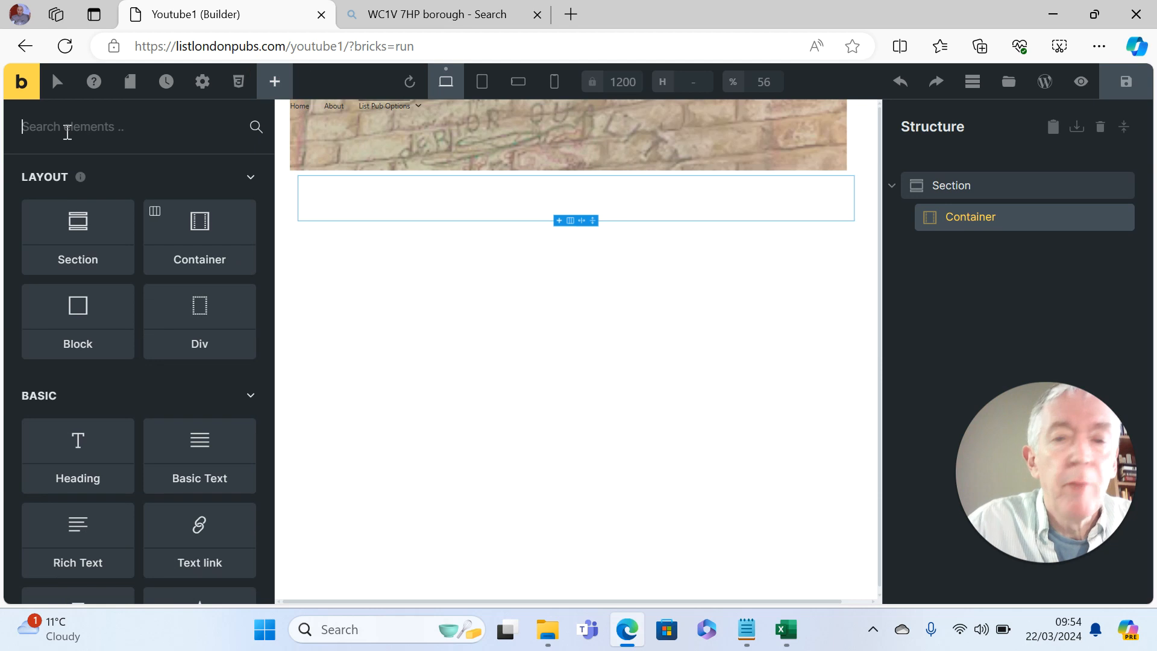
type("posts")
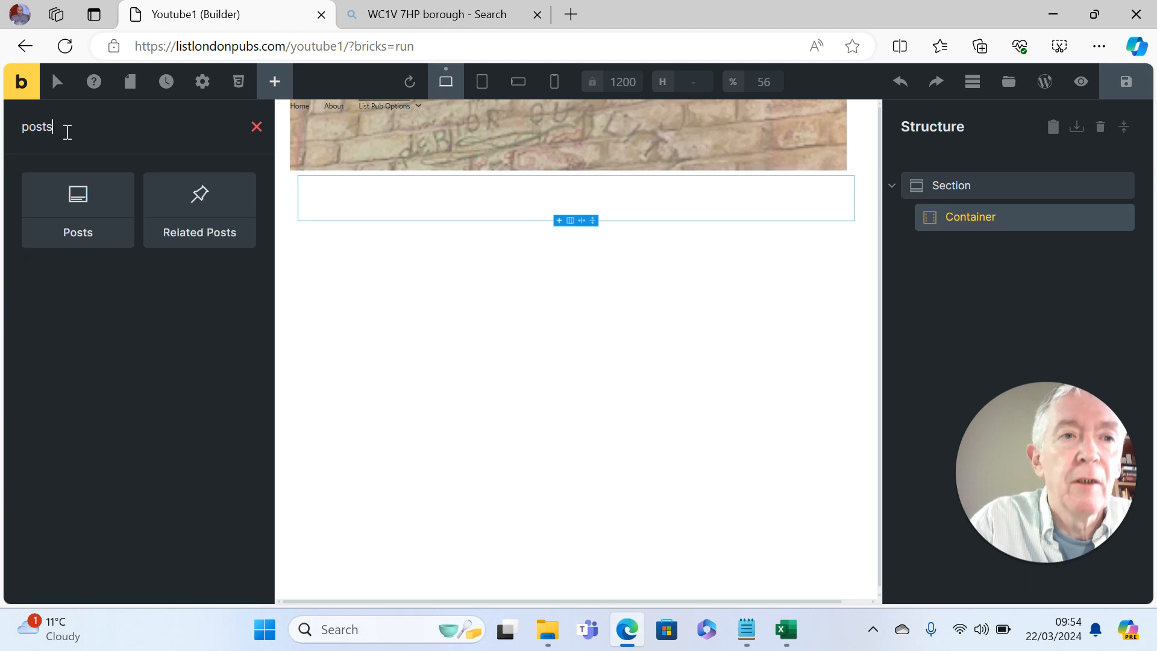
left_click(62, 206)
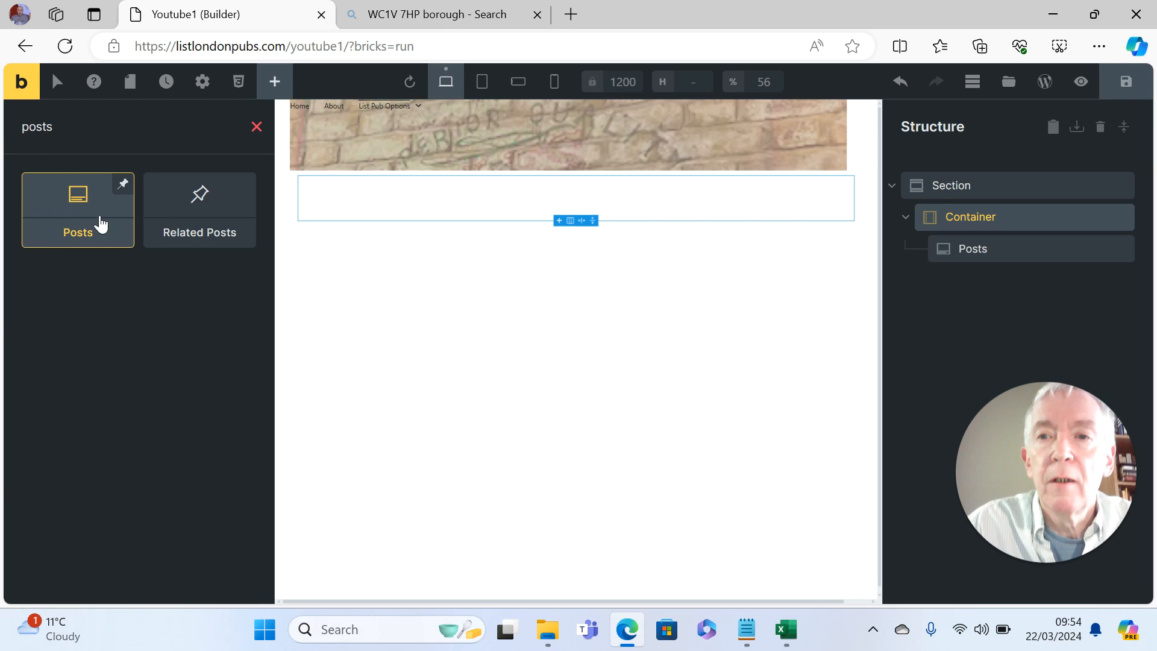
Set the post type in the Posts element's query to pubs
left_click(994, 249)
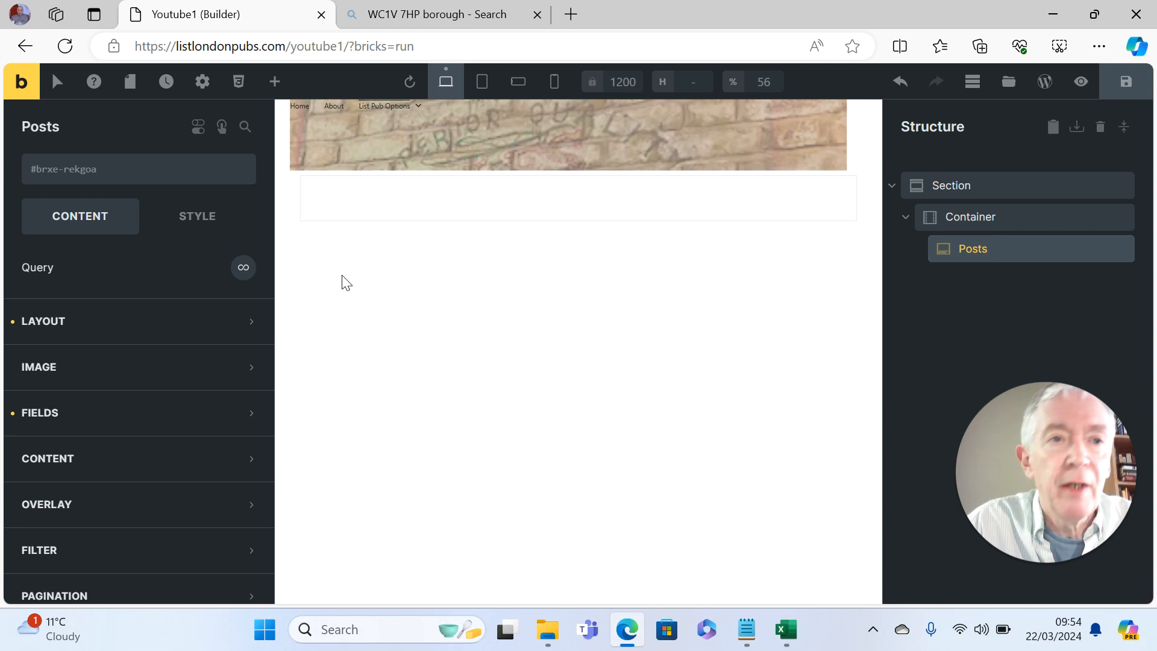
left_click(244, 269)
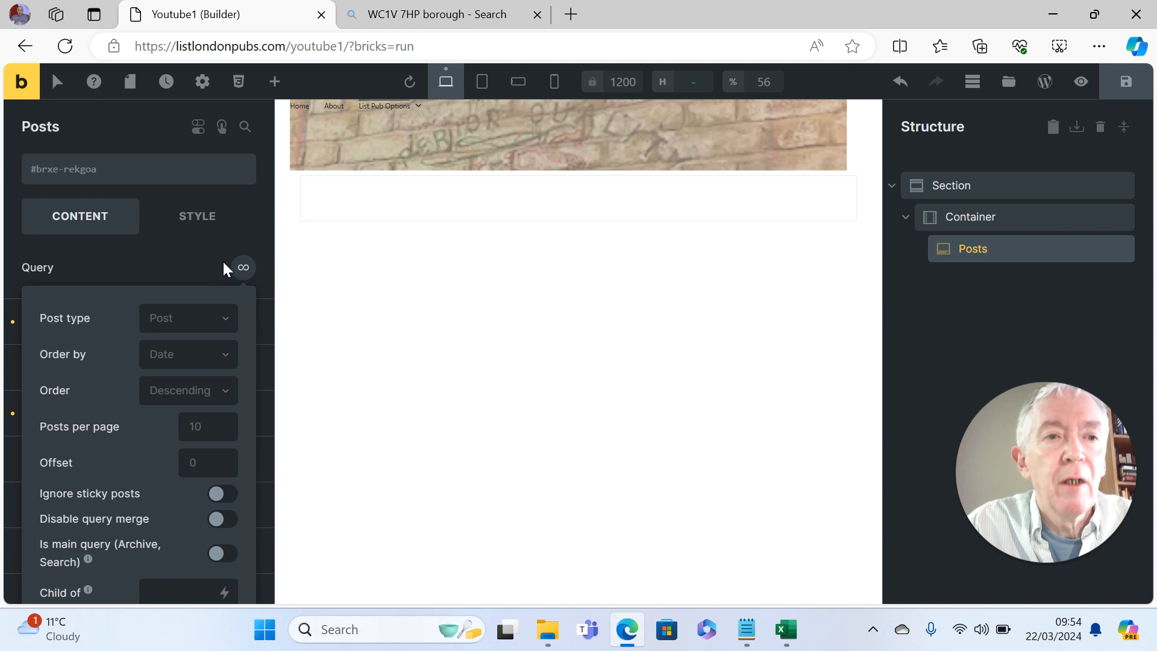
key("ctrl+shift+d")
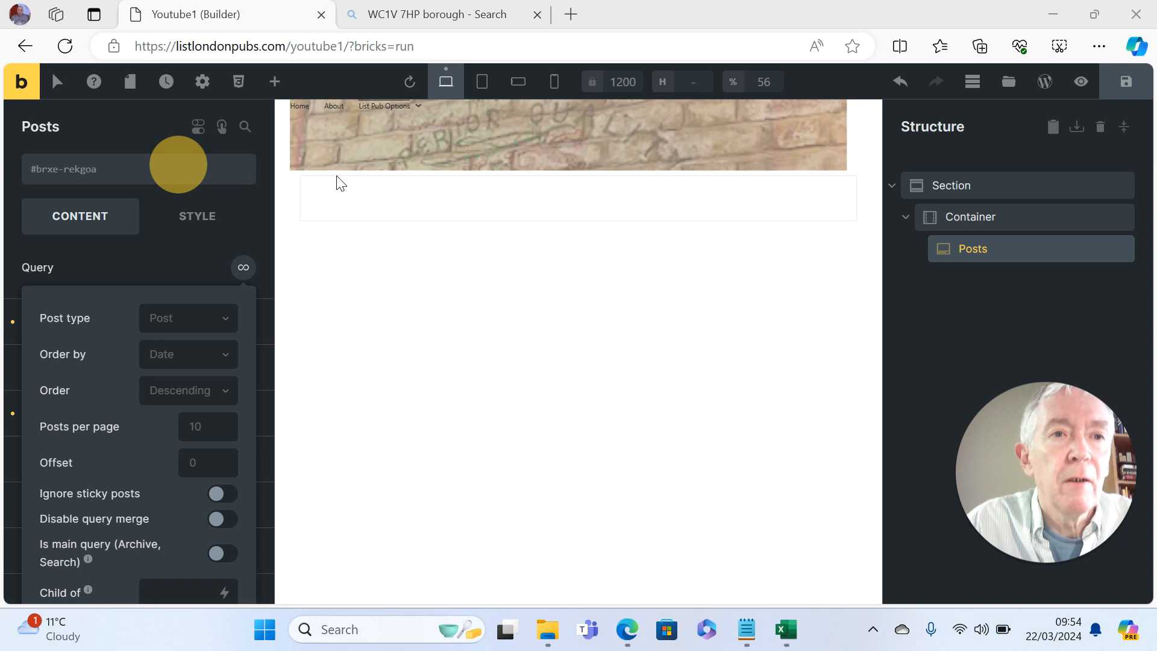
left_click(229, 324)
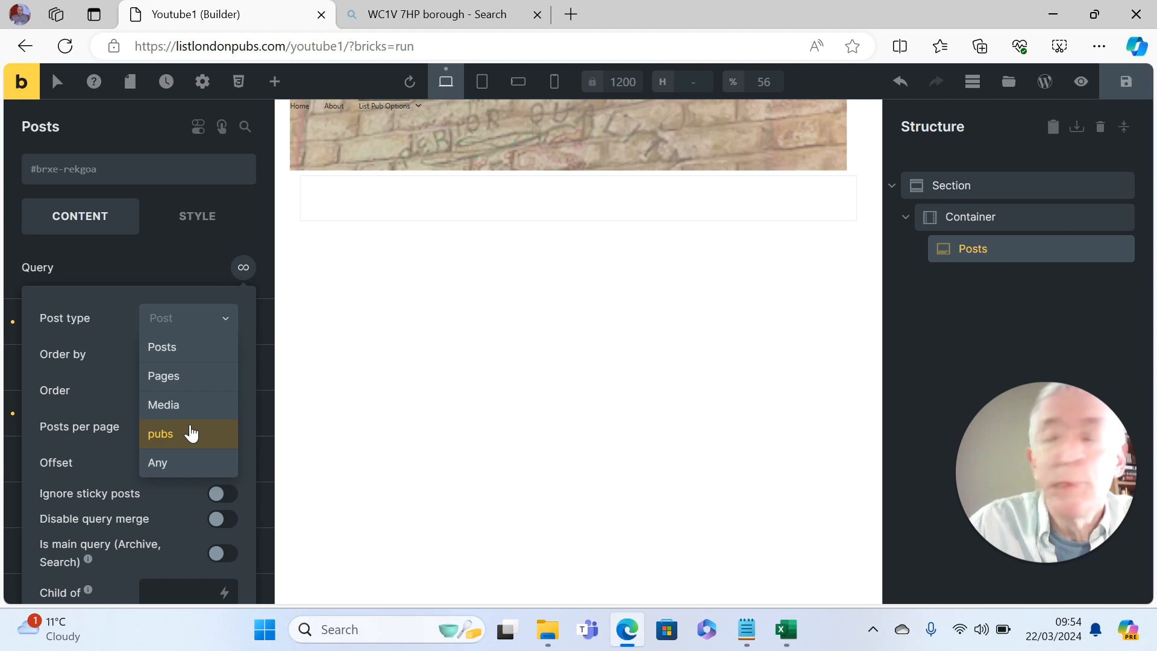
left_click(191, 433)
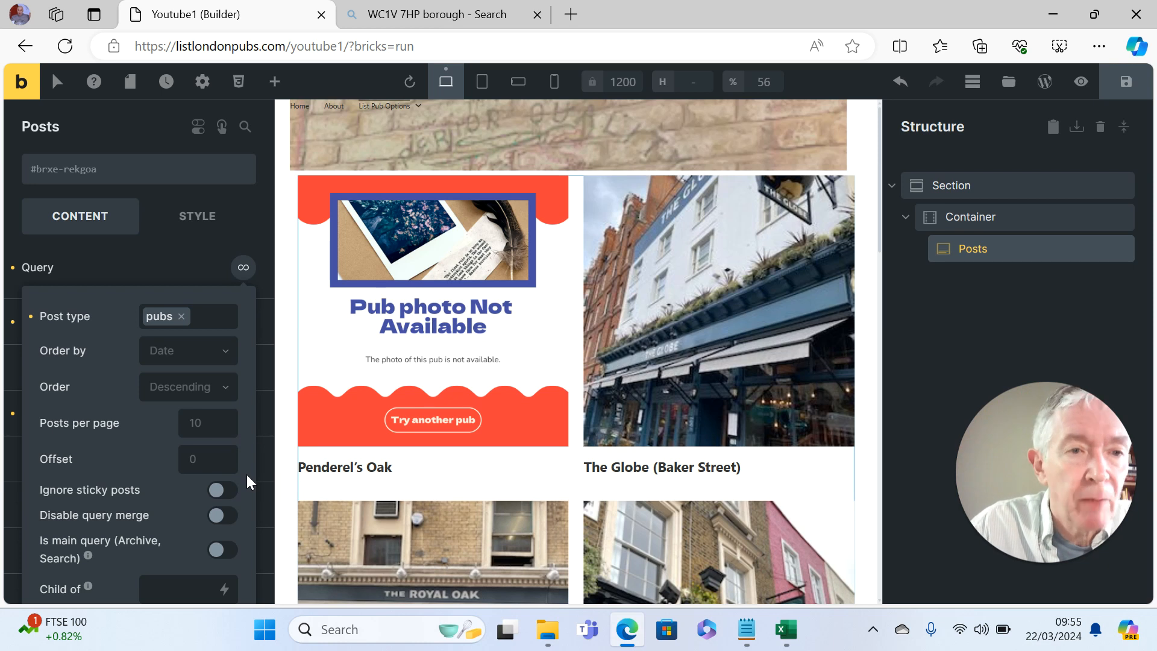
Add a meta query to the Posts element's query and set its meta key to pub_key
scroll(248, 475, "down", 5)
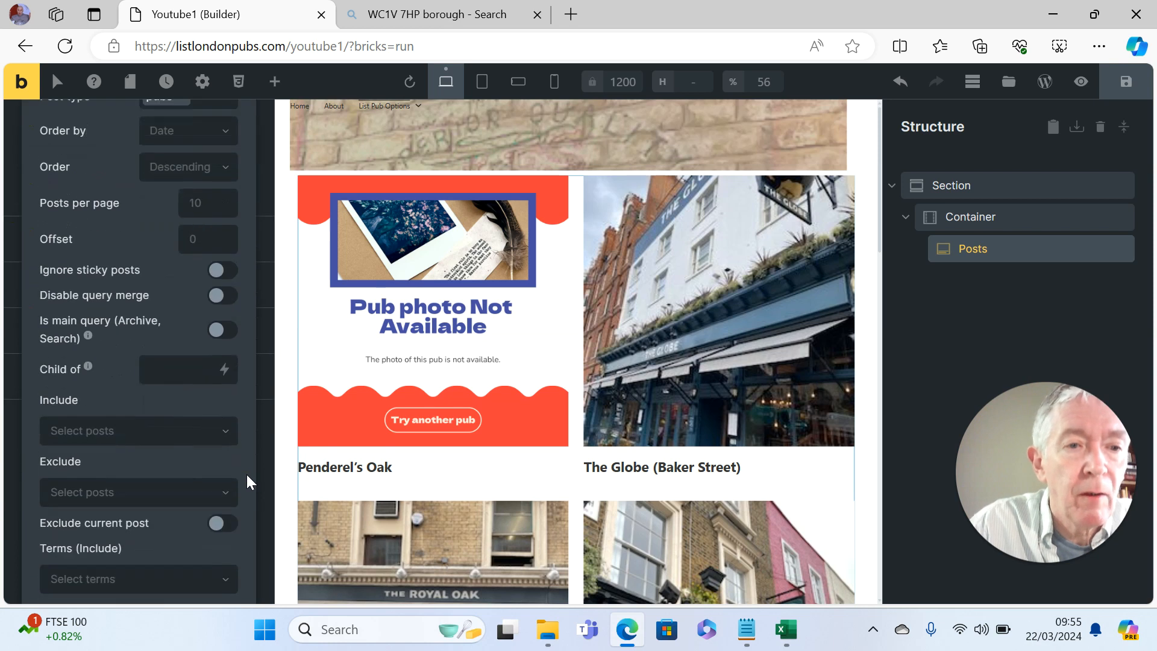
scroll(247, 475, "down", 6)
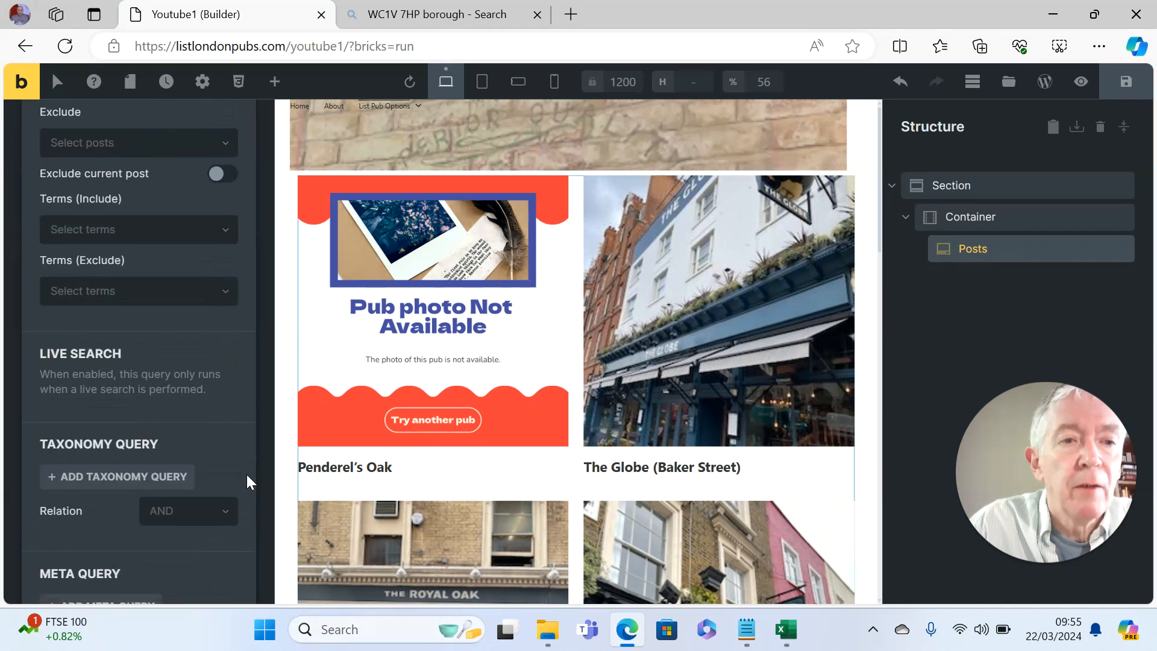
scroll(248, 475, "down", 2)
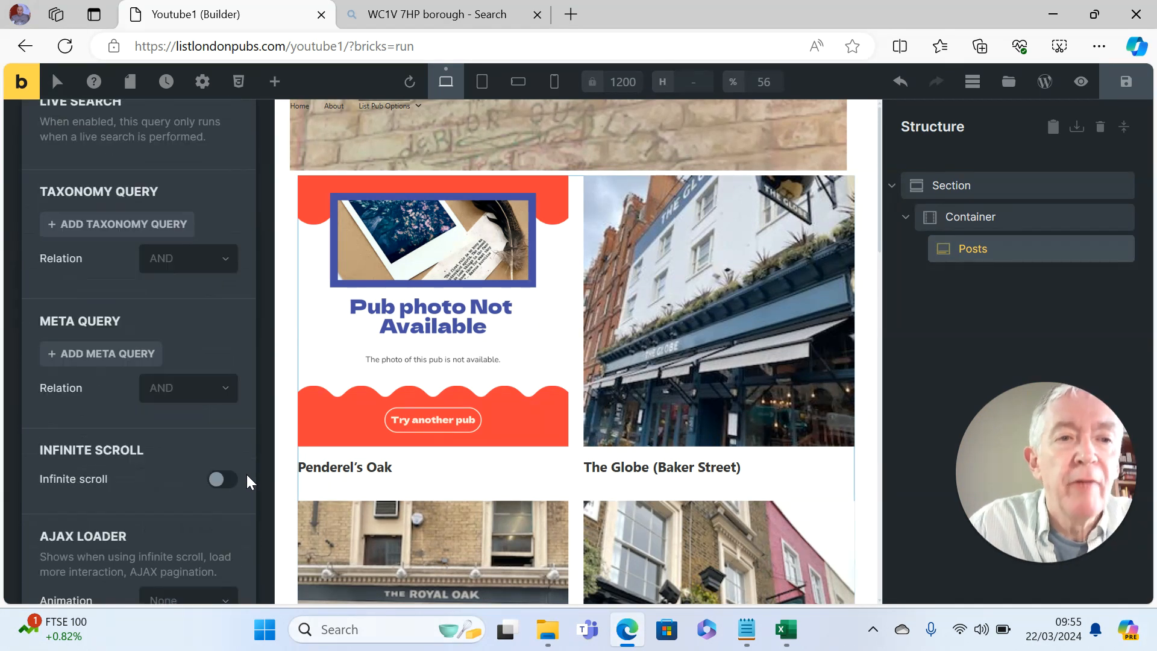
left_click(126, 362)
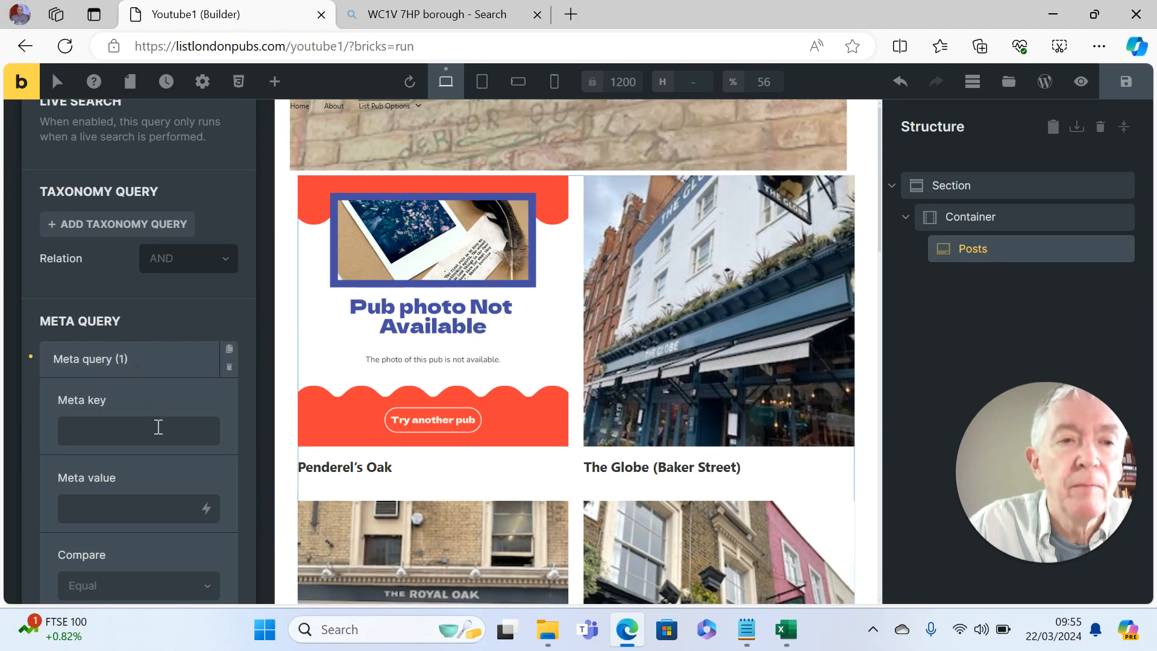
left_click(159, 426)
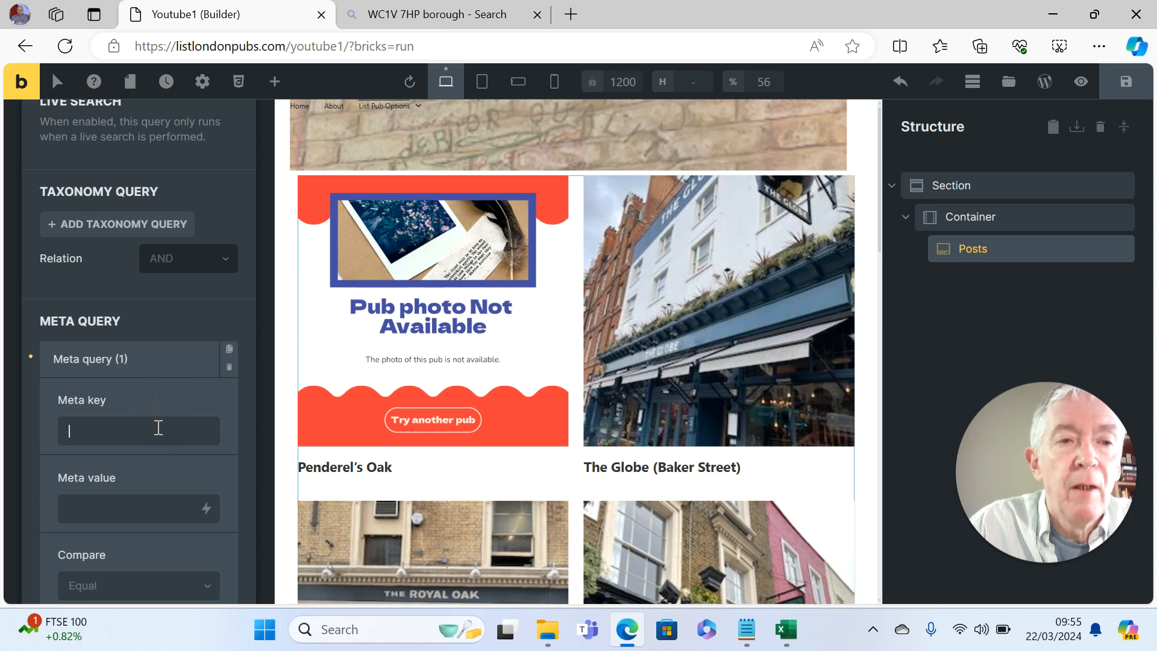
type("pub")
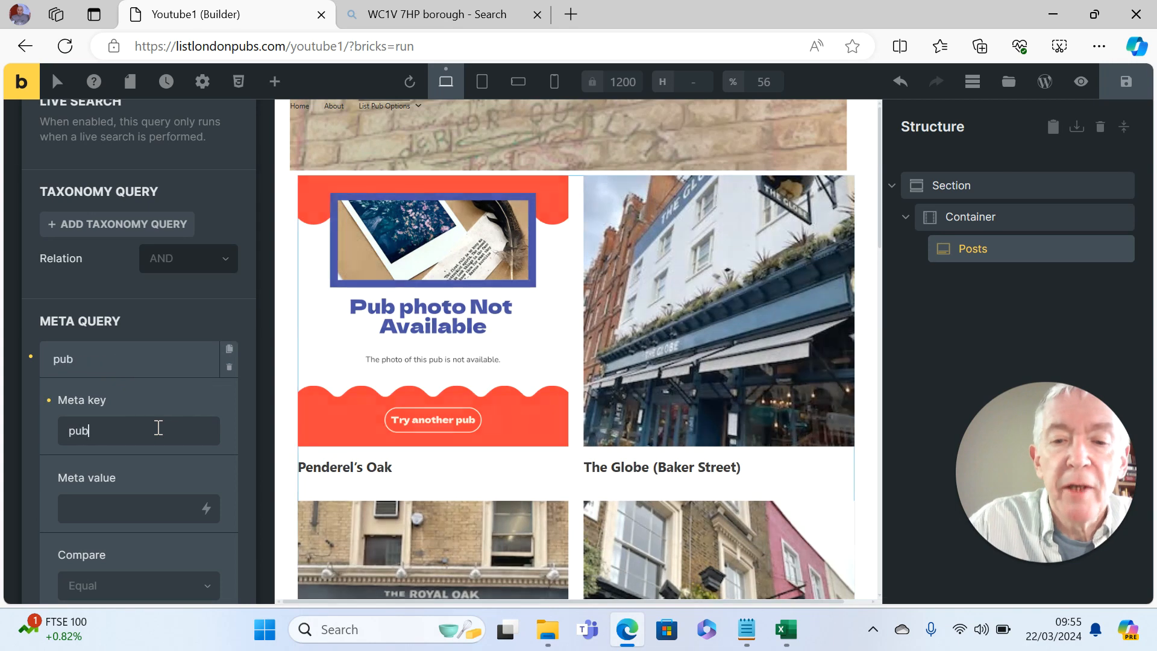
type("_key")
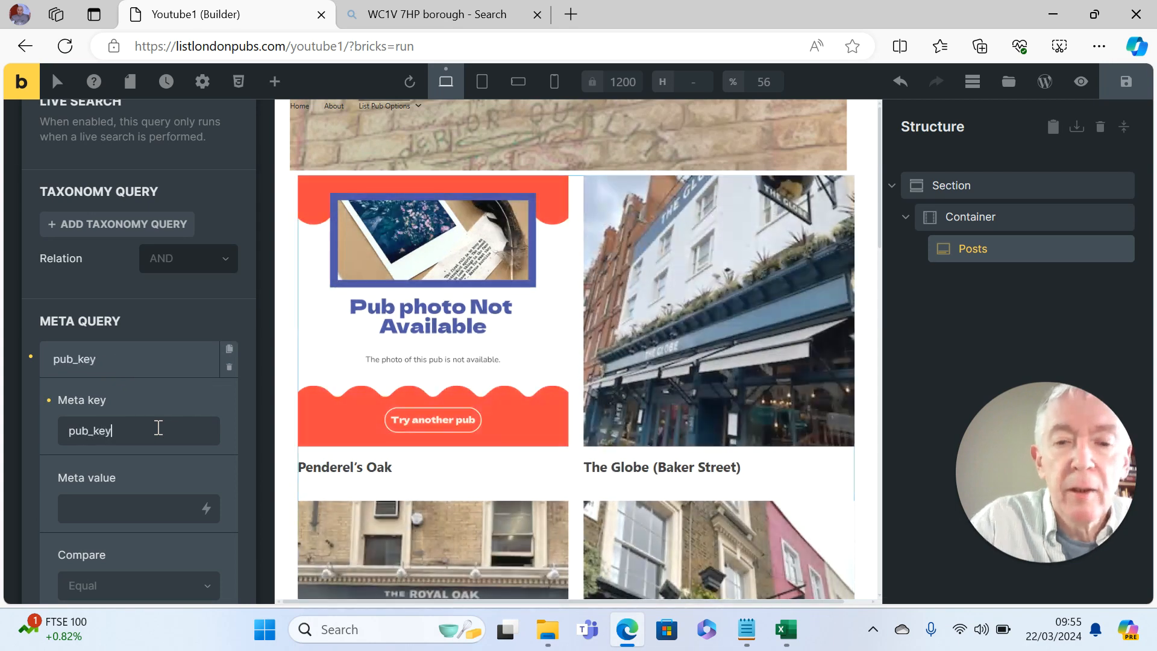
Try "closed" and "Closed" as the meta value of the pub_key meta query, clearing the value each time
left_click(133, 503)
type("clo")
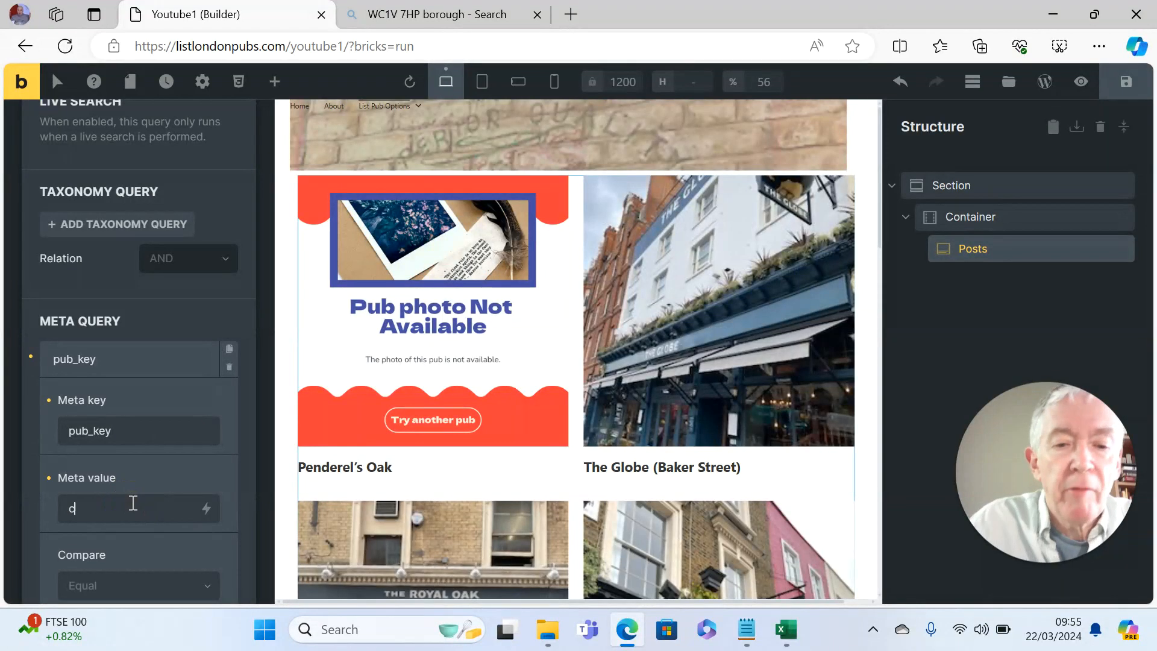
type("sed")
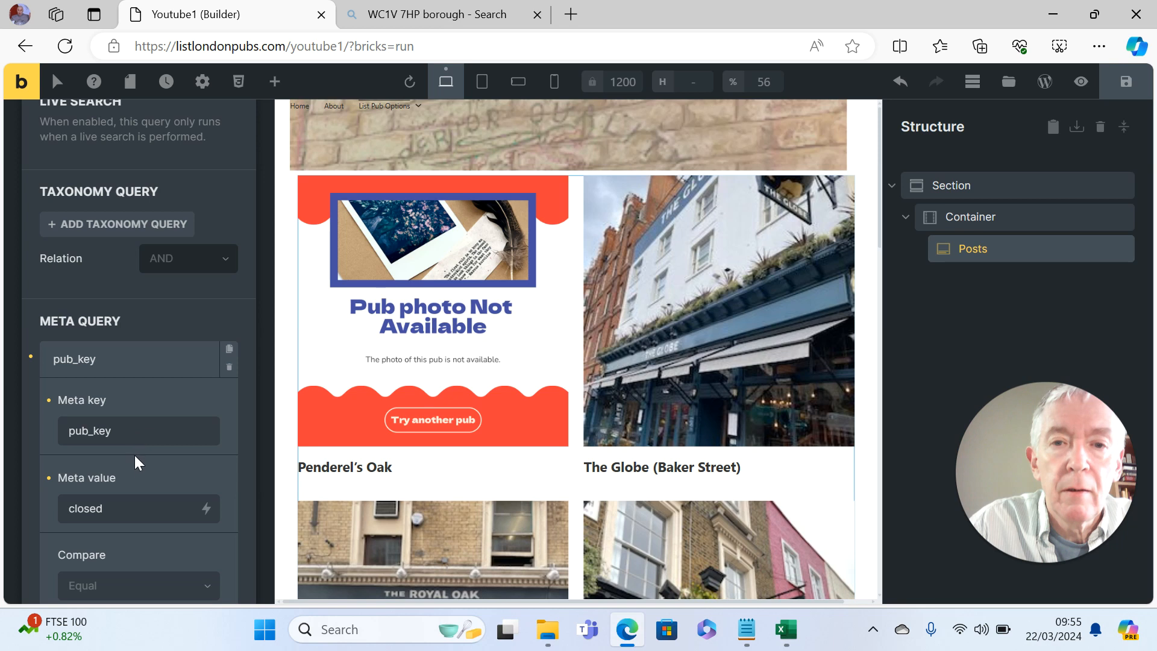
key("BackSpace")
key("BackSpace")
key("BackSpace")
key("BackSpace")
key("BackSpace")
key("BackSpace")
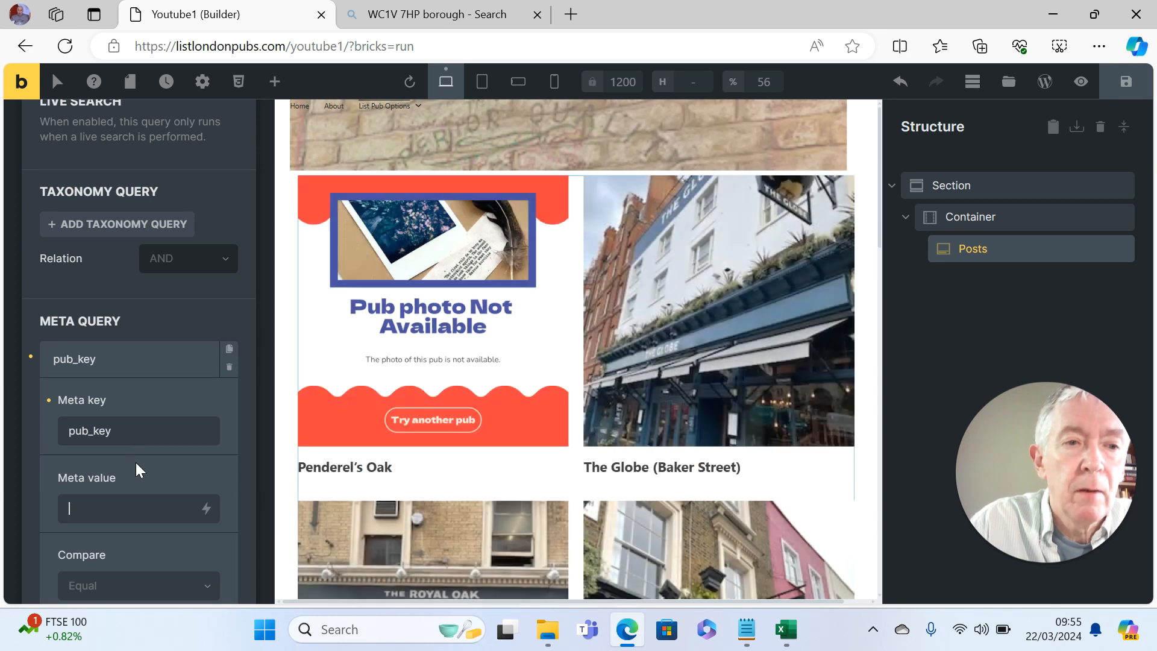
type("Closed")
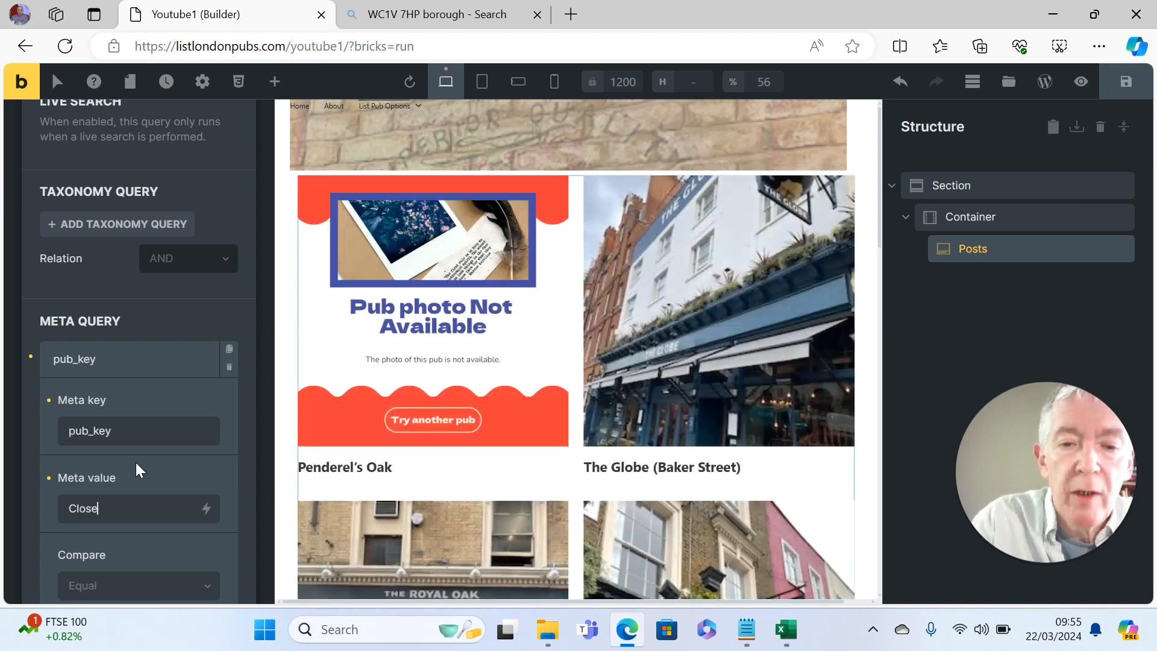
key("BackSpace")
key("BackSpace")
key("BackSpace")
key("BackSpace")
key("BackSpace")
key("BackSpace")
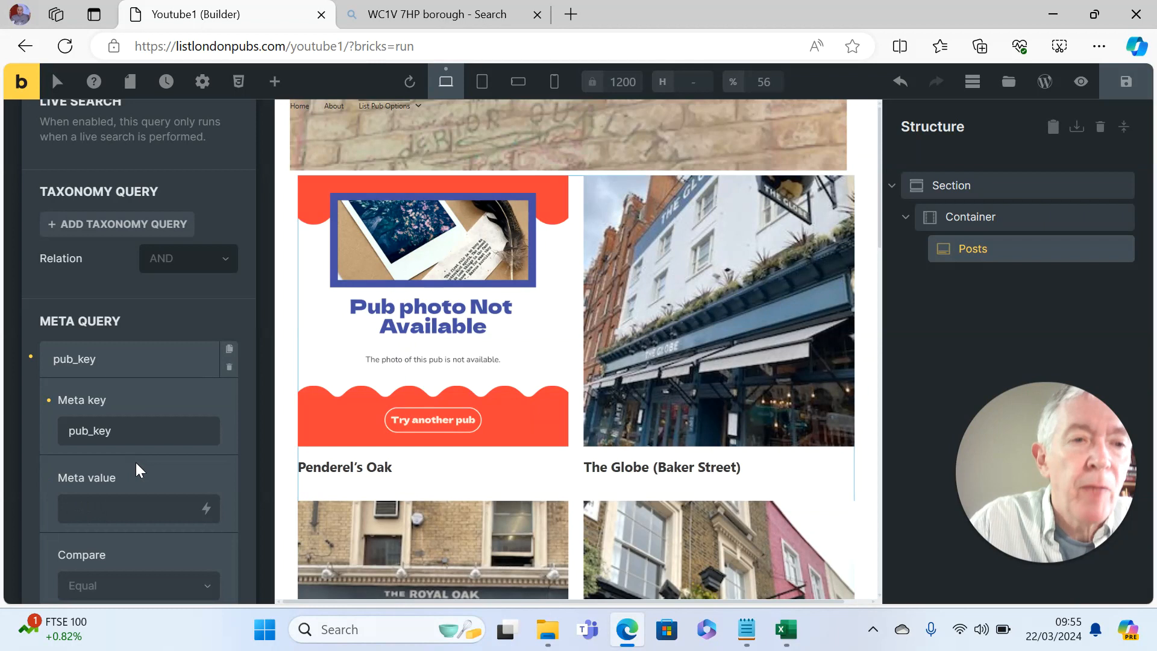
Change the meta key of the Posts element's meta query to pub_type
left_click(126, 434)
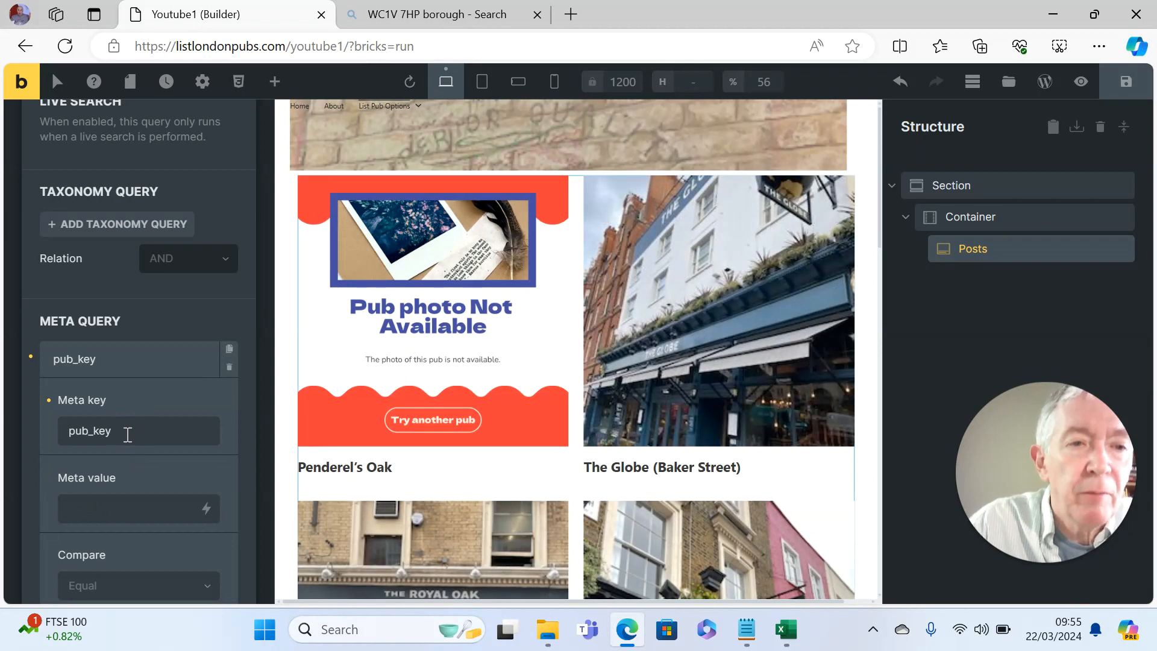
key("BackSpace")
key("BackSpace")
key("BackSpace")
type("type")
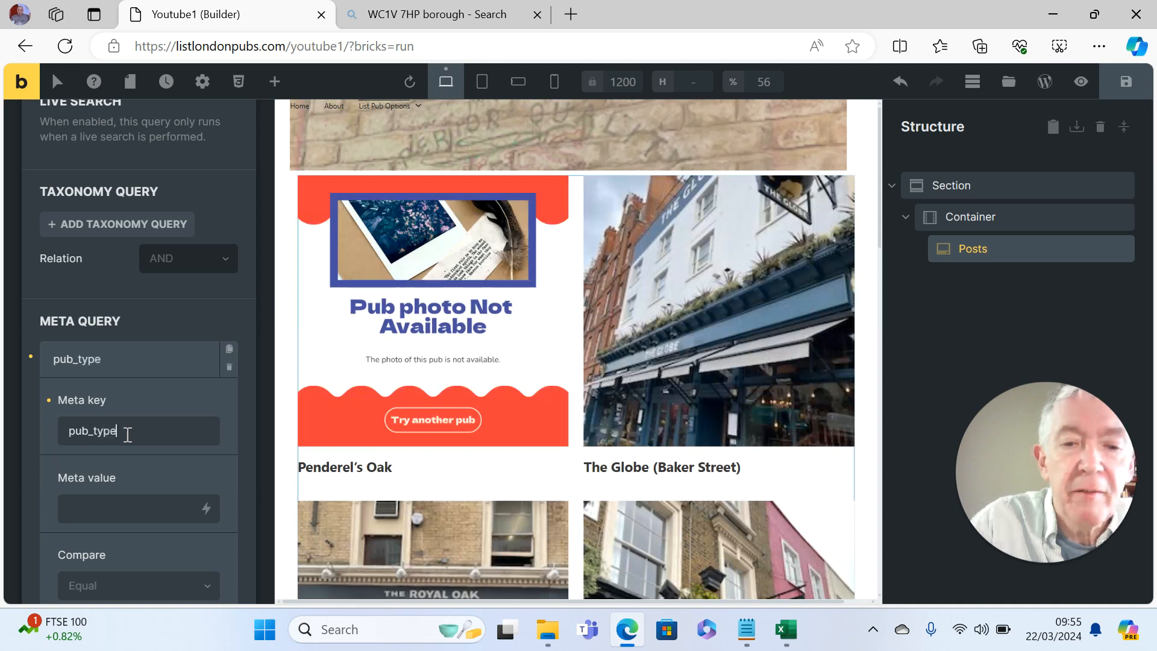
Try "Closed" as the meta value of the pub_type meta query and clear it again
left_click(132, 501)
type("Closed")
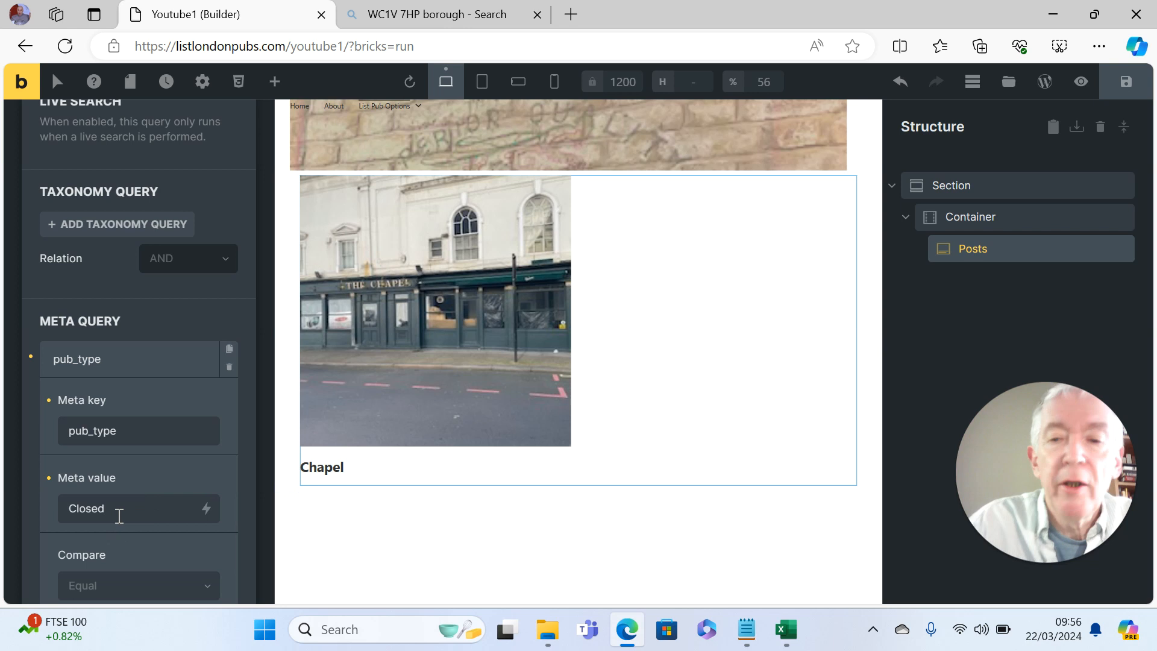
key("BackSpace")
key("BackSpace")
key("BackSpace")
key("BackSpace")
key("BackSpace")
key("BackSpace")
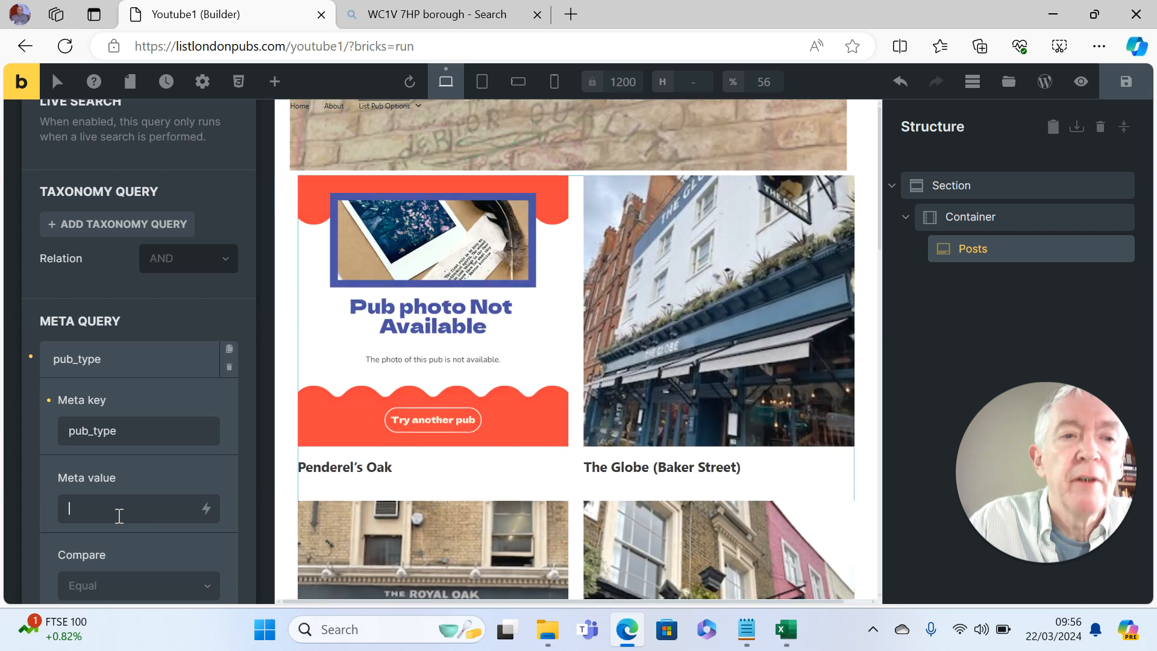
Set the meta value of the pub_type meta query to Wetherspoons and save the page
type("Wether")
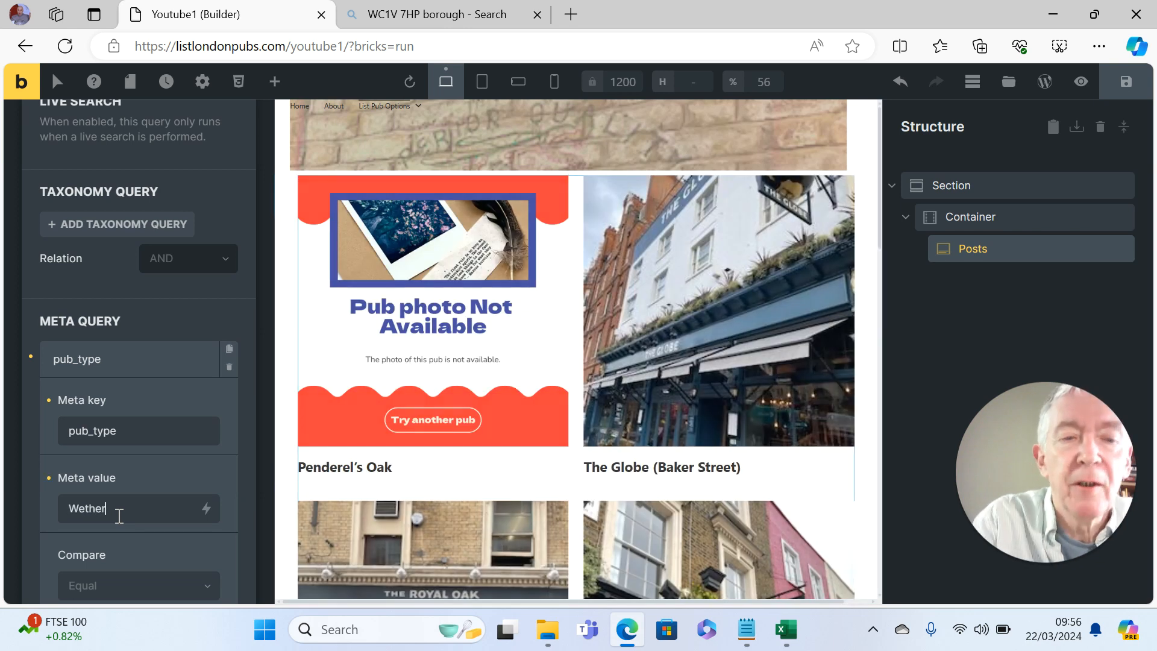
type("spoon")
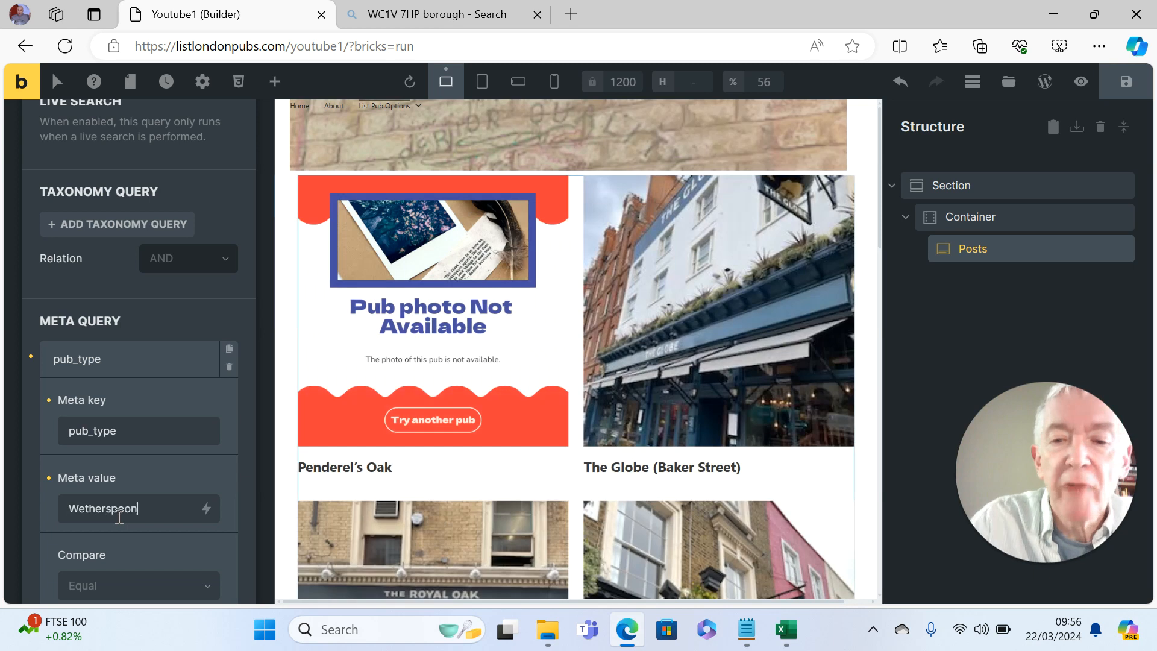
type("s")
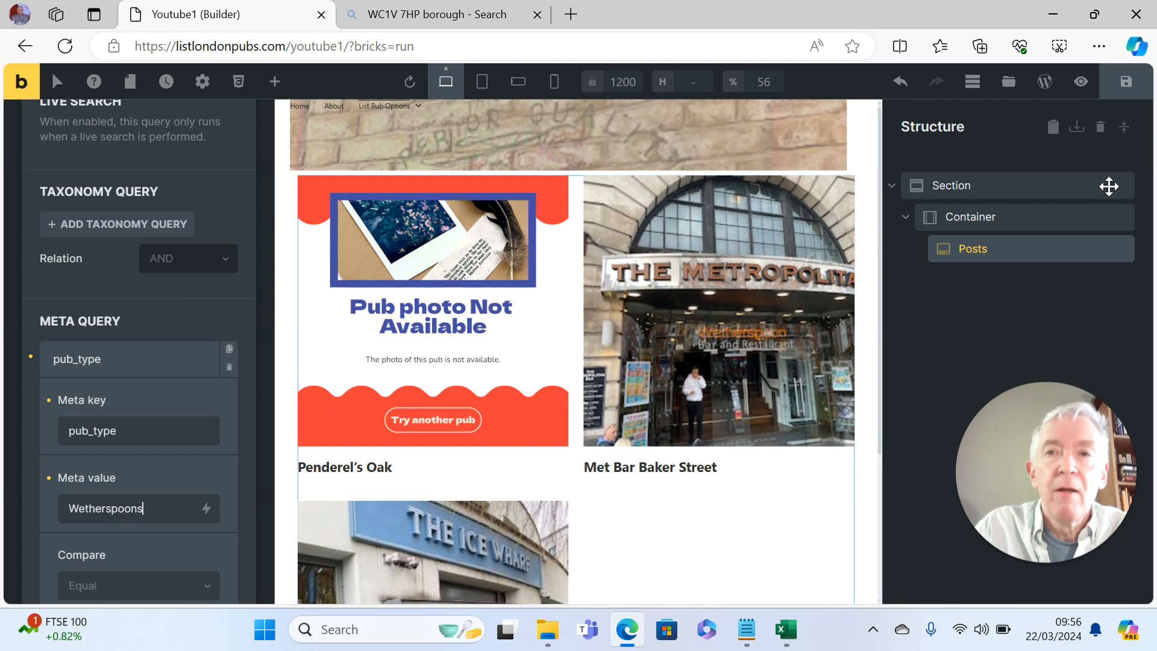
left_click(1127, 95)
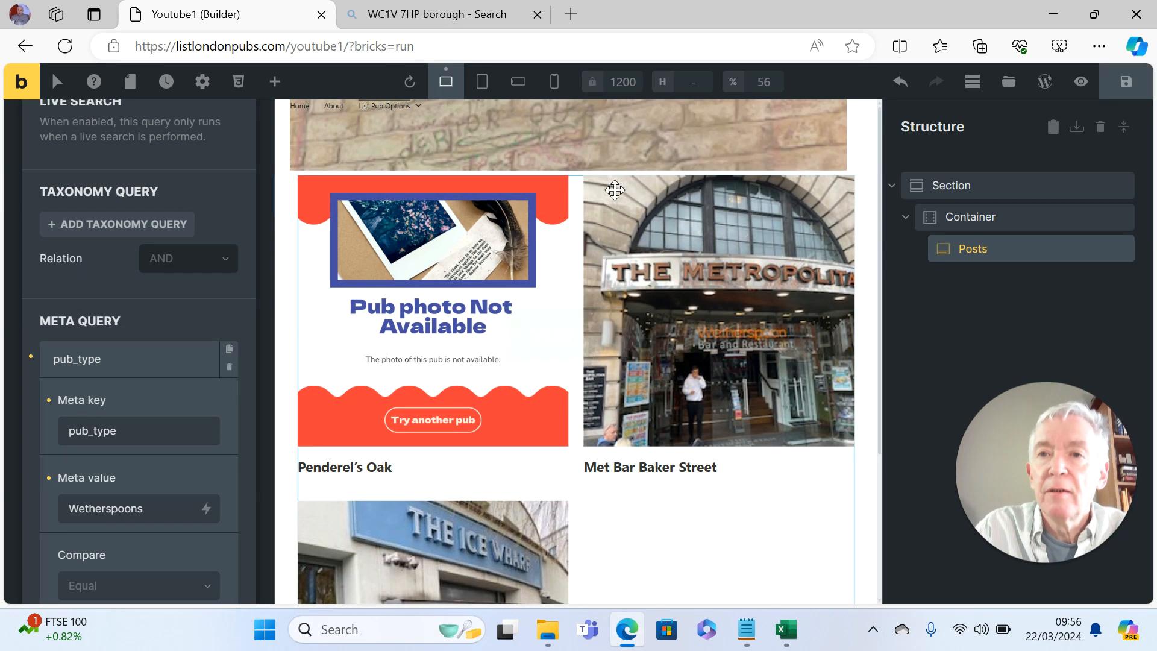
Preview the Youtube1 page and look through the pubs listed by the filtered query
left_click(1080, 82)
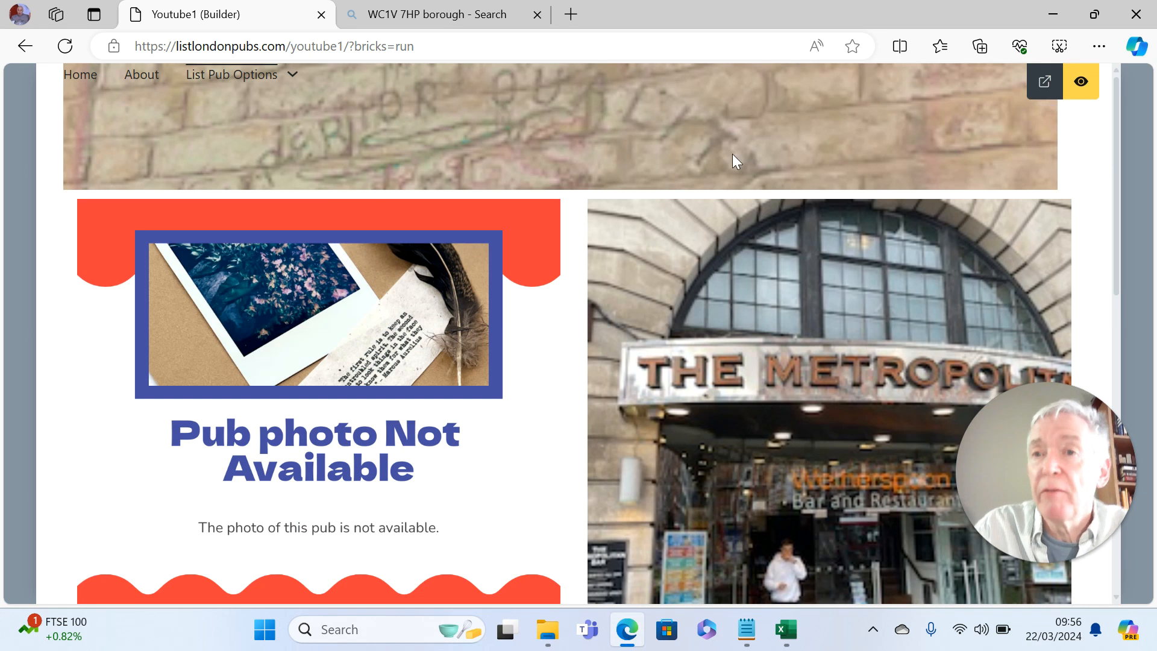
left_click(1118, 309)
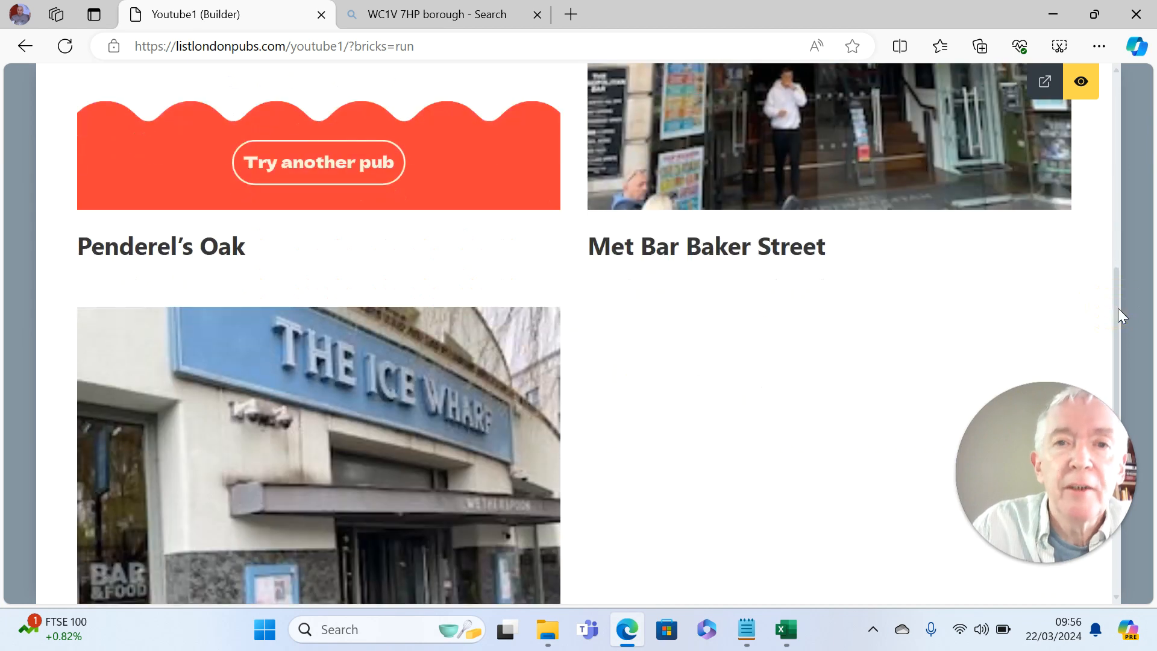
left_click(1119, 206)
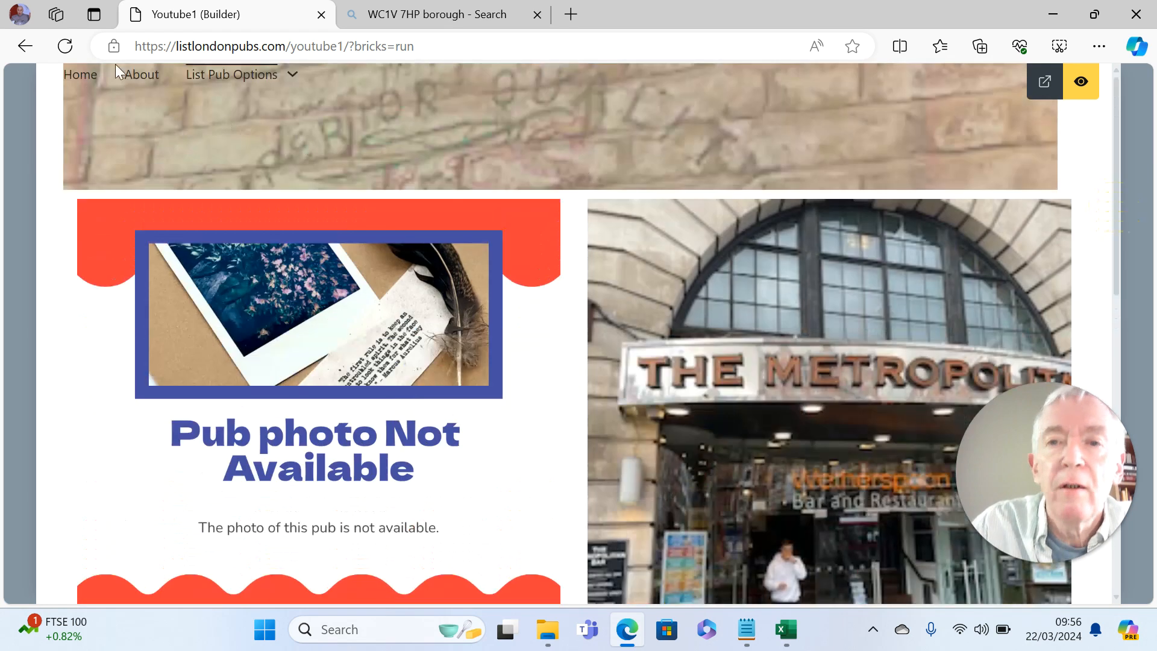
Reopen the Youtube1 page for editing with Bricks and set the Posts element's layout to 3 columns
left_click(29, 46)
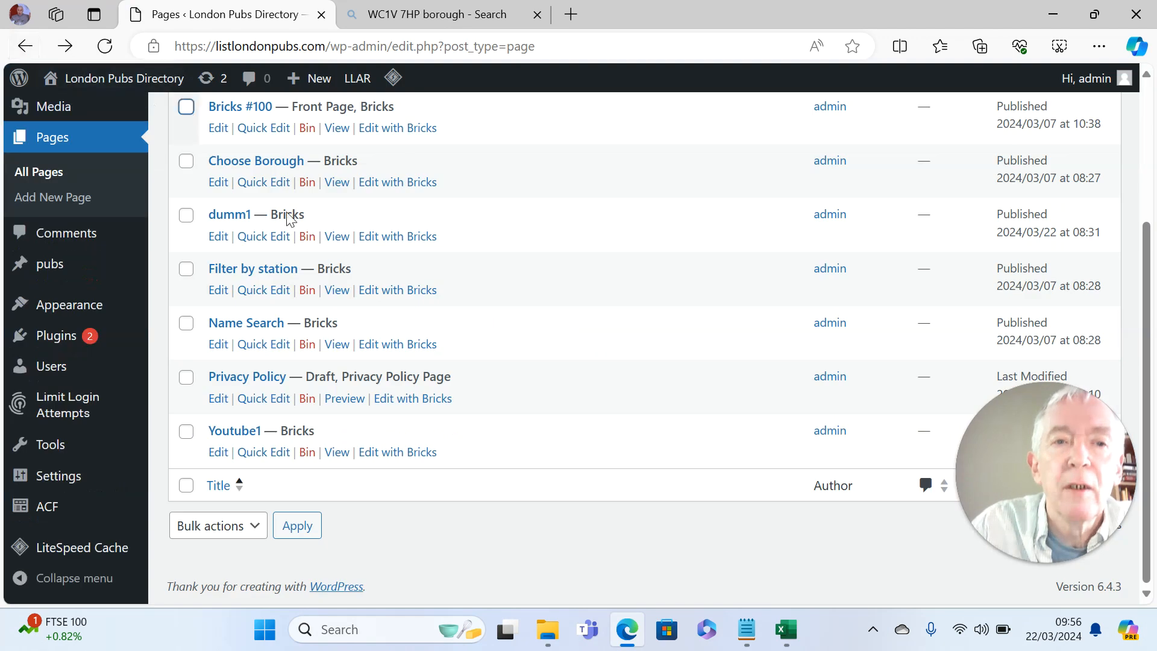
left_click(412, 457)
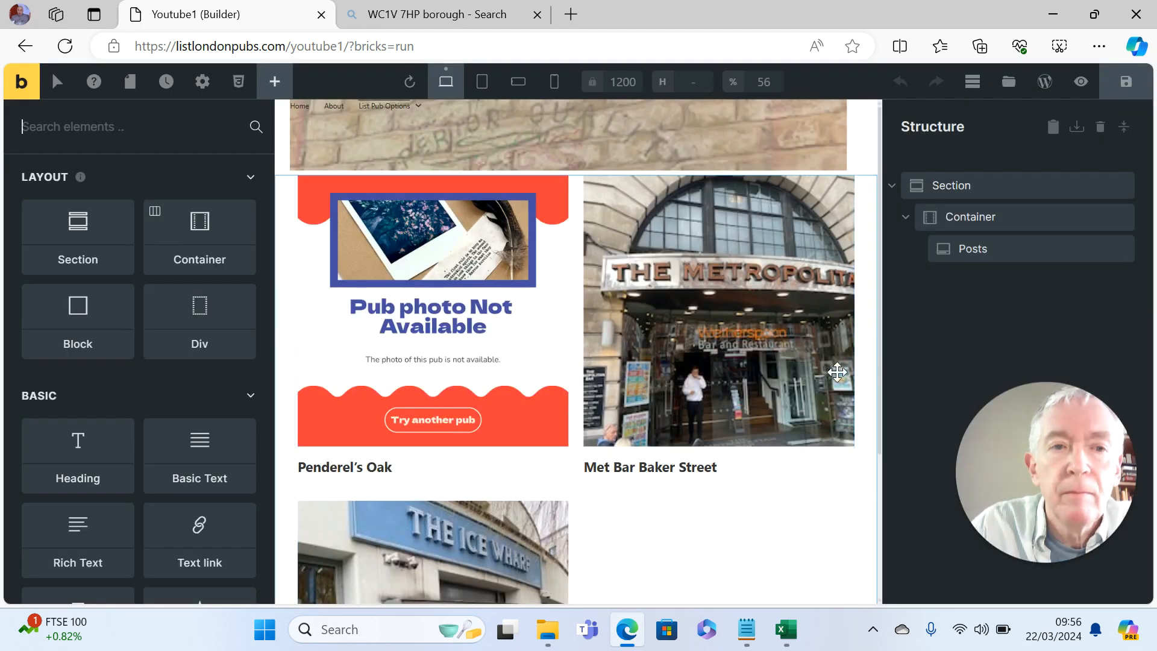
left_click(976, 254)
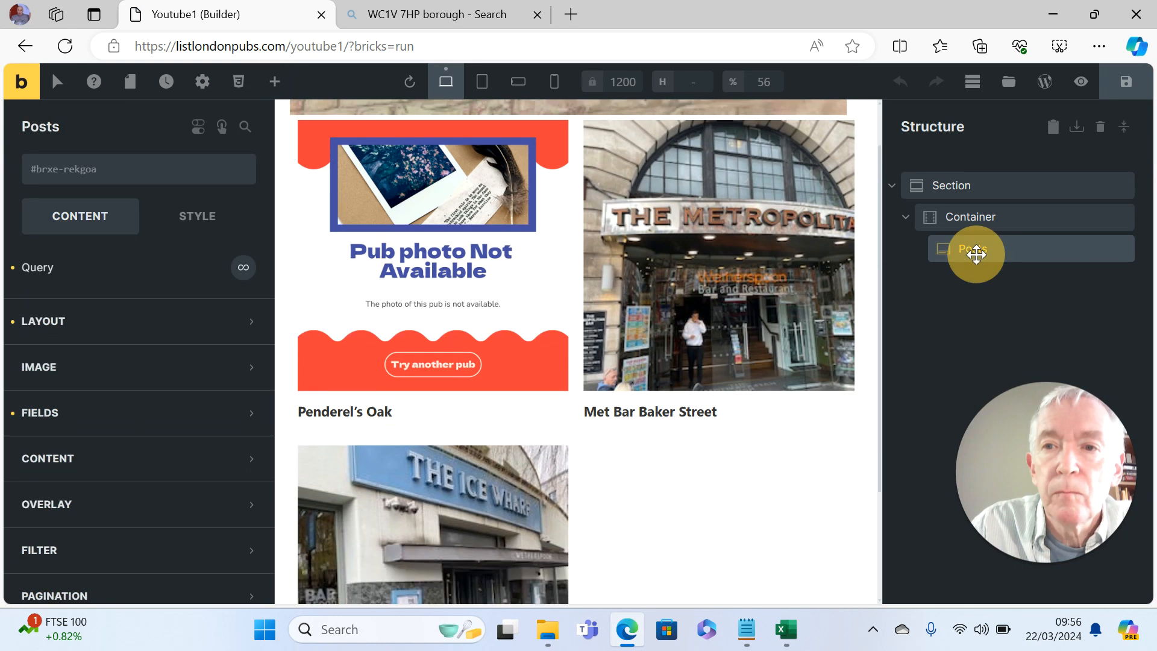
left_click(252, 328)
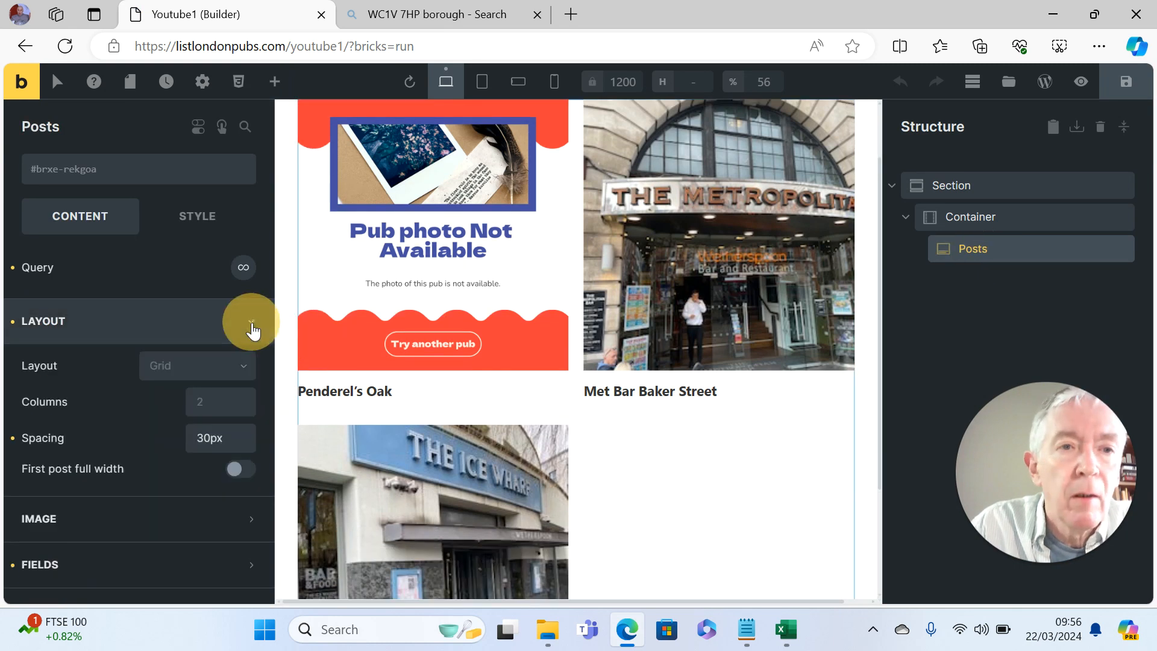
left_click(235, 400)
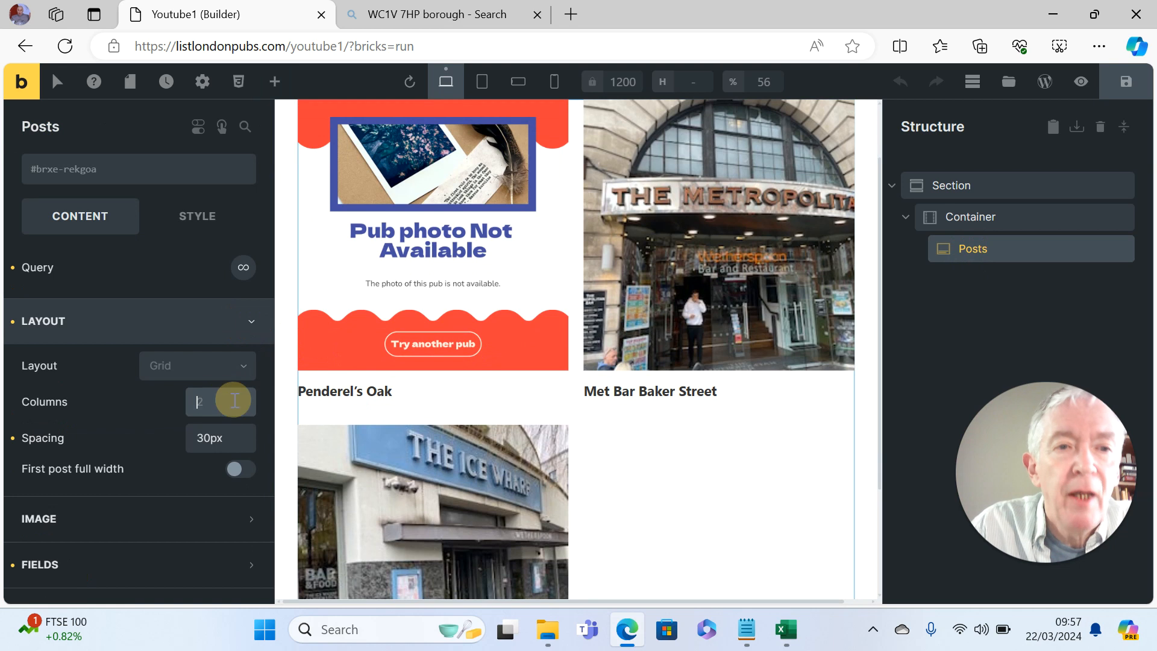
type("3")
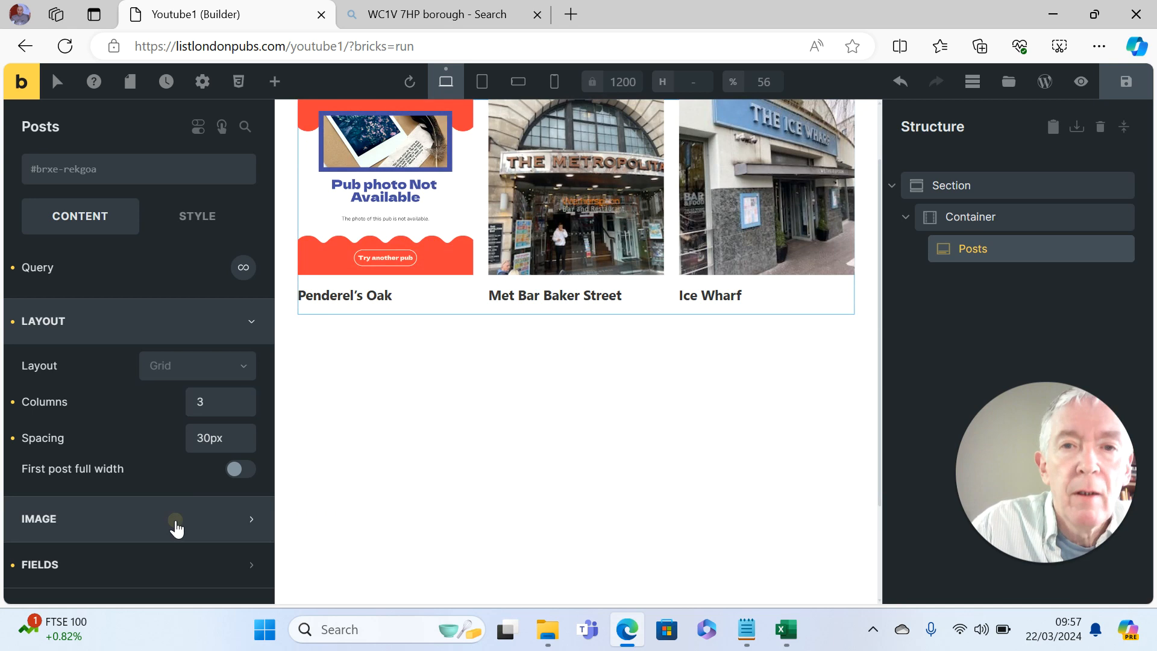
Enable Link image for the Posts element and save the page
left_click(177, 528)
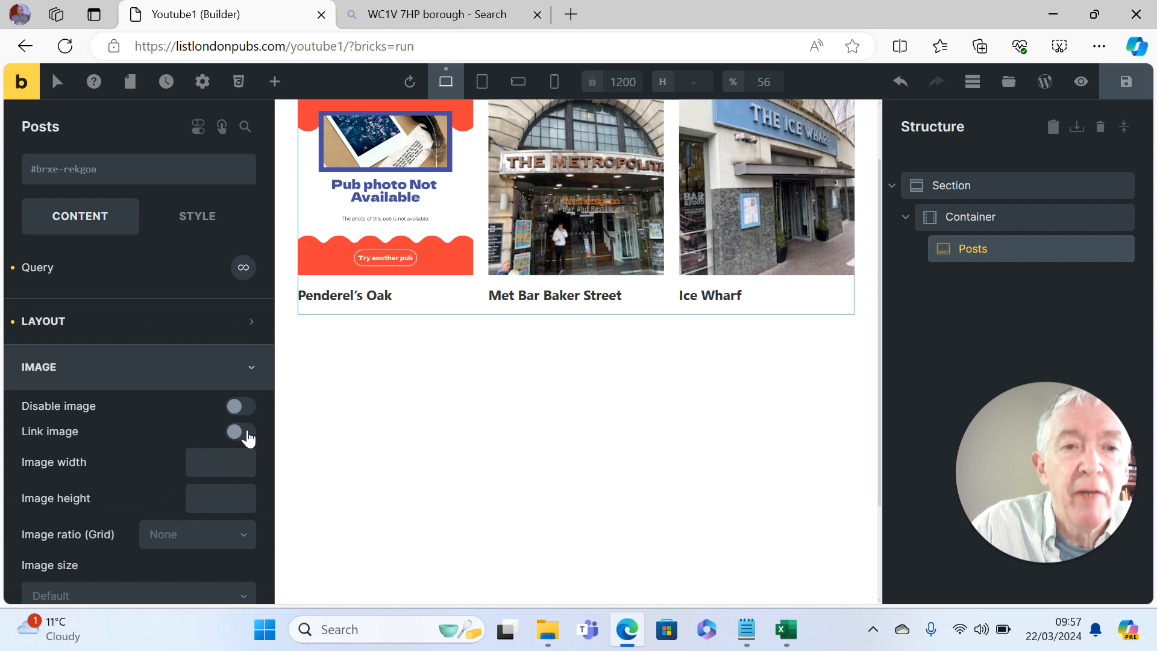
left_click(247, 434)
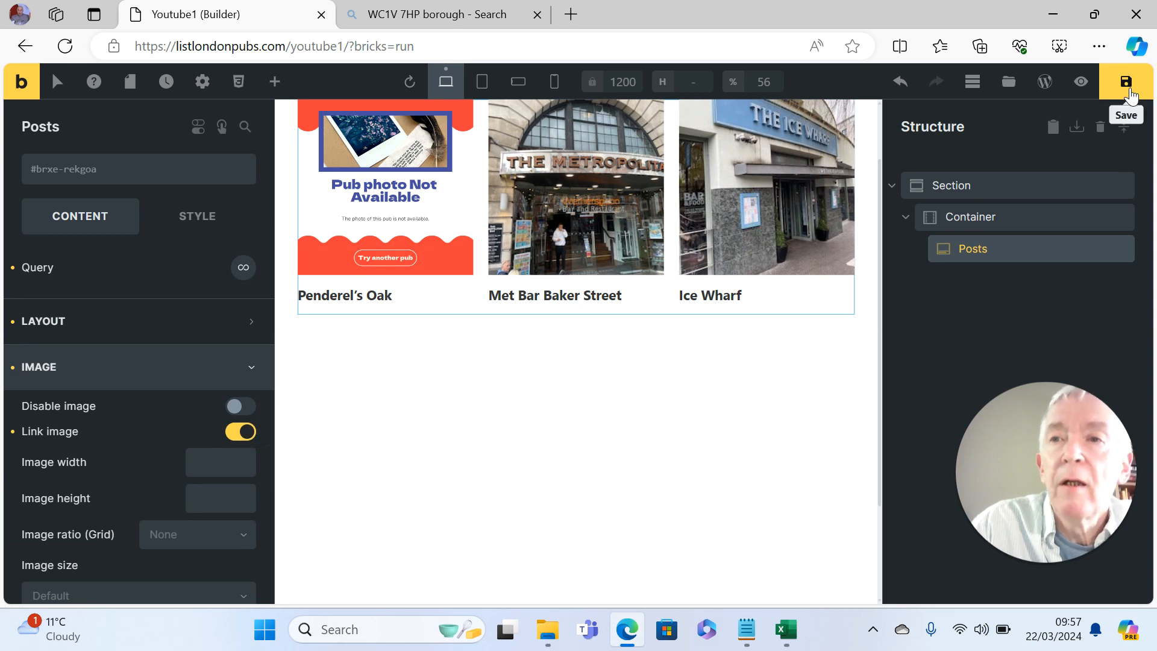
left_click(1131, 92)
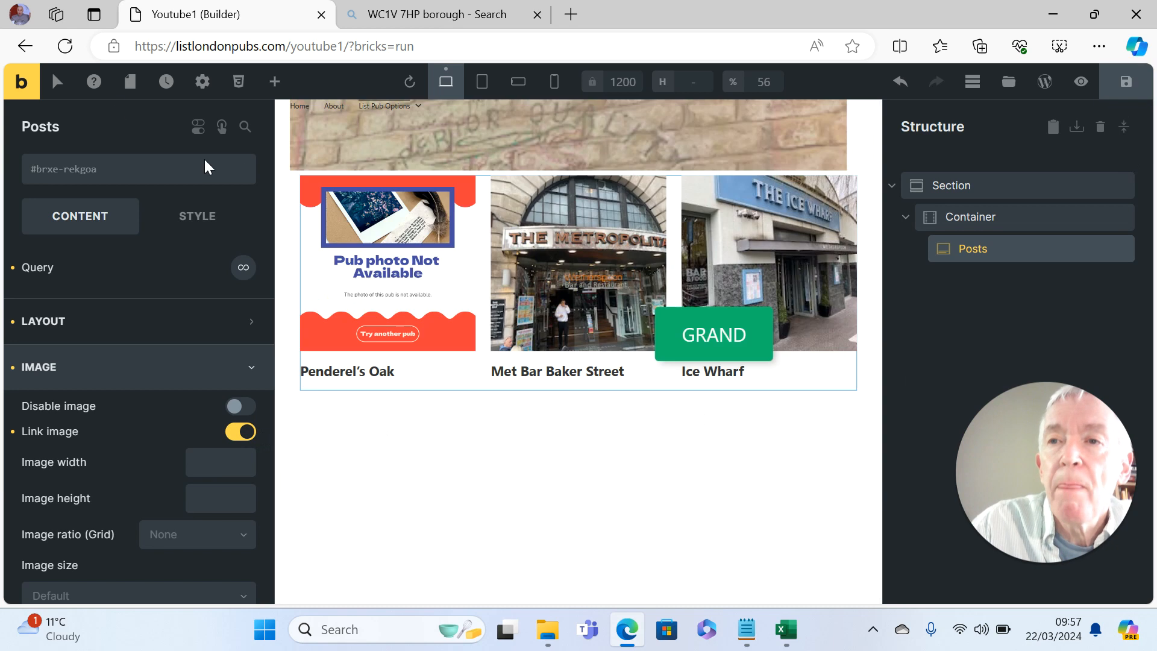
Return to the WordPress pages list and try to view the Youtube1 page, reloading the list by way of the pubs list
left_click(24, 48)
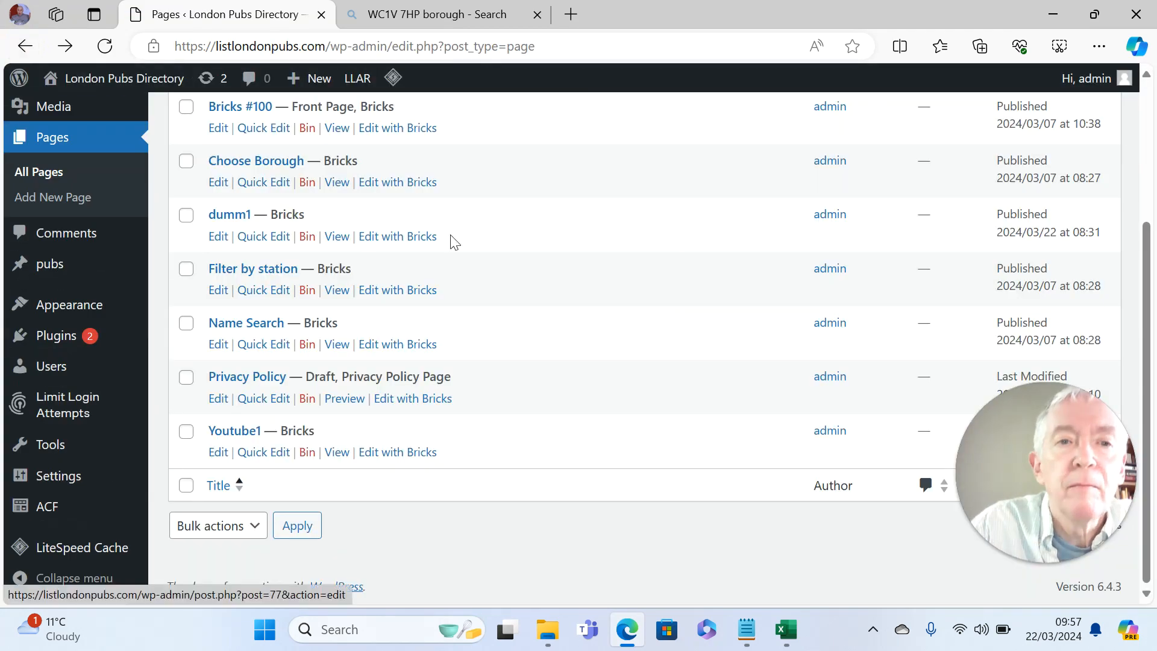
left_click(336, 458)
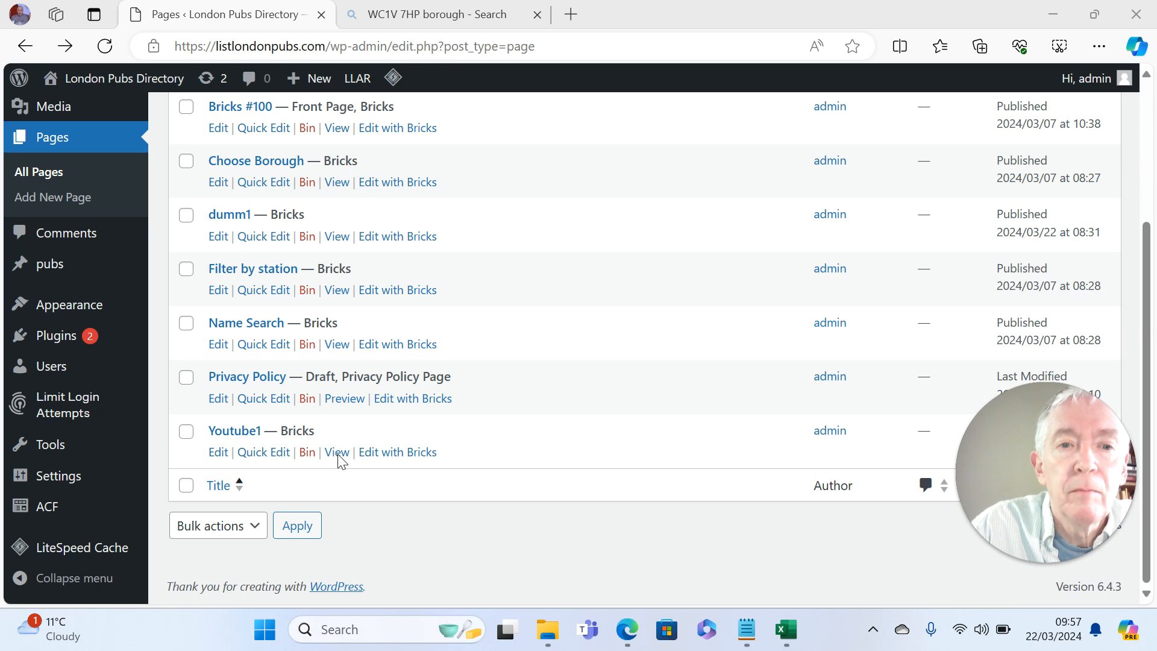
left_click(339, 458)
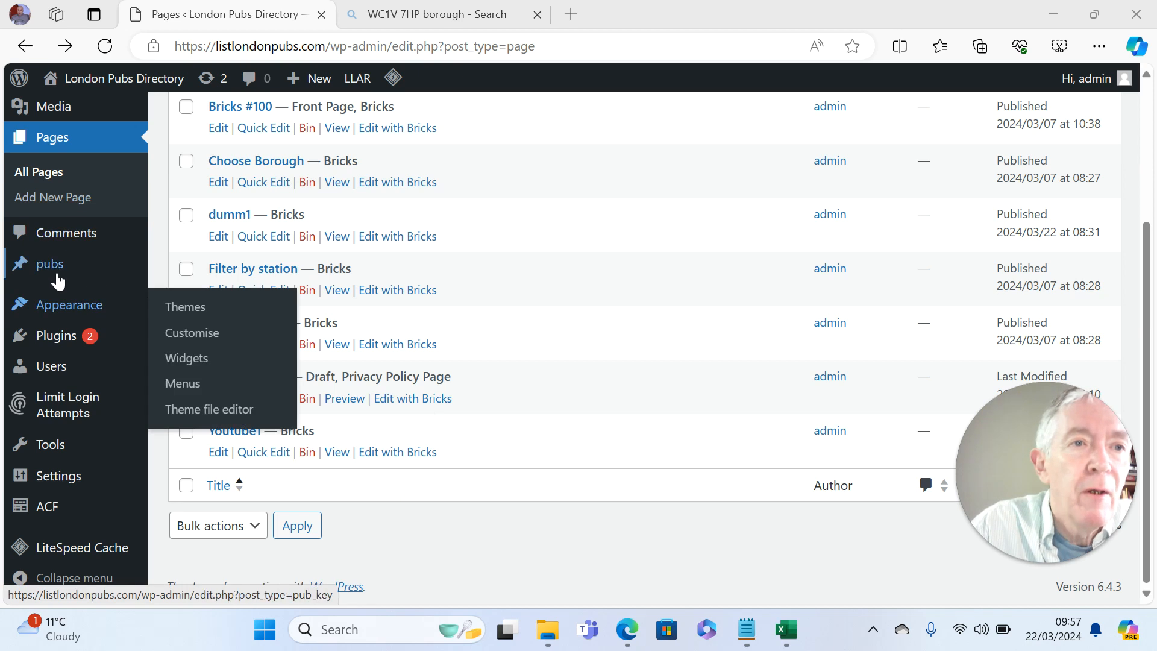
left_click(58, 279)
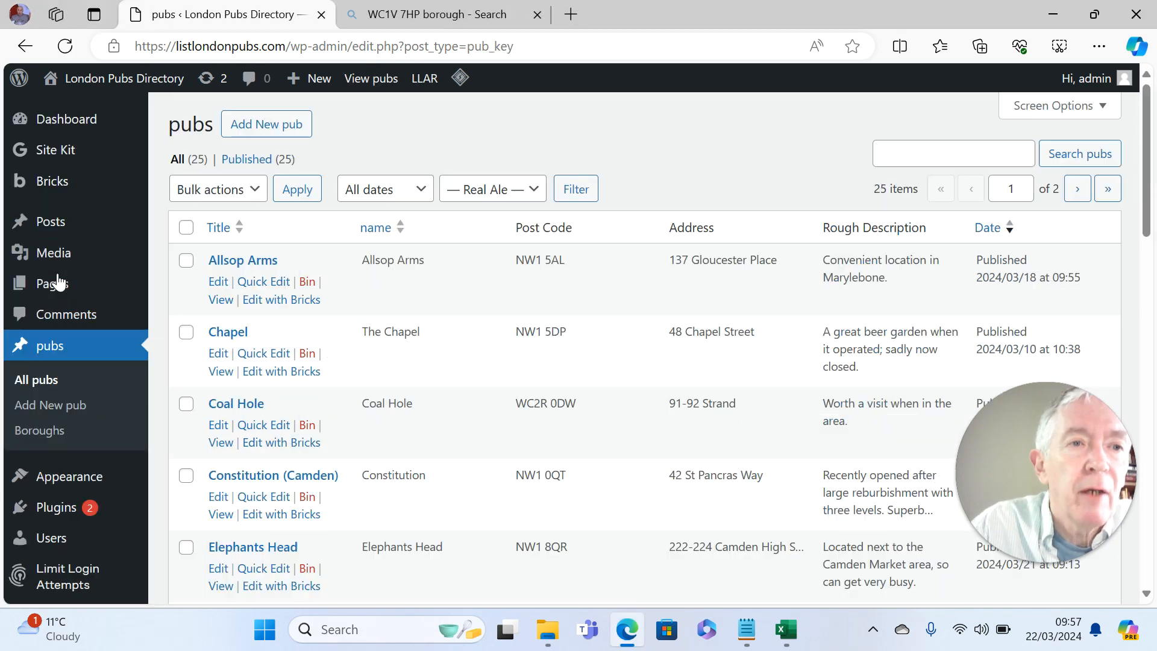
left_click(64, 286)
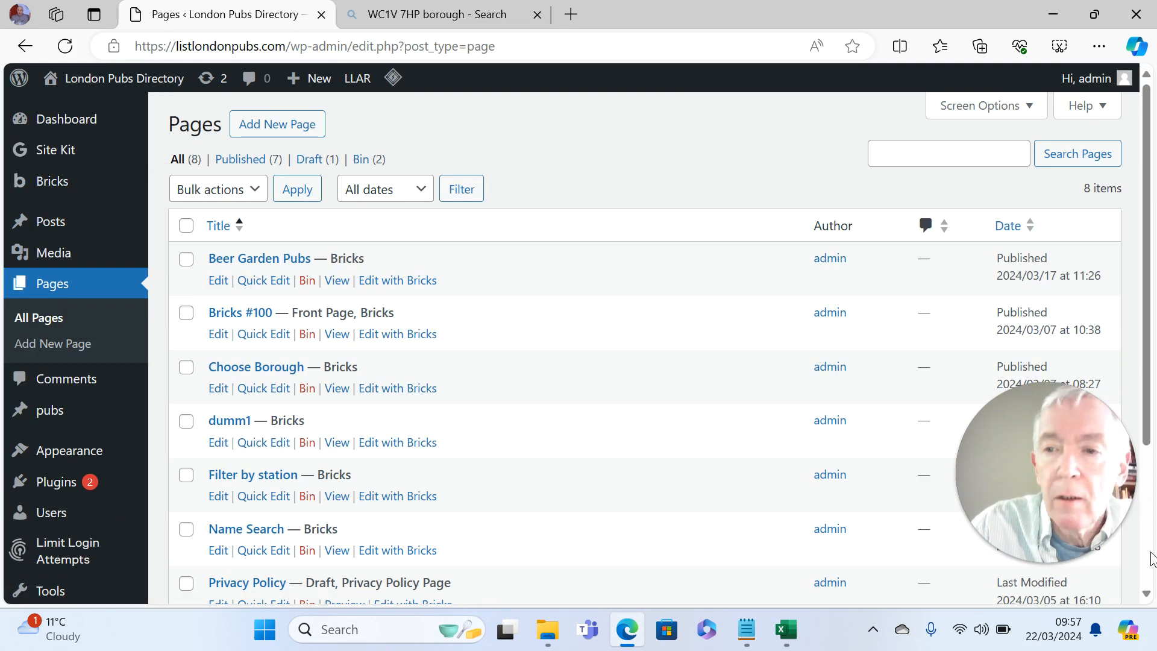
scroll(777, 530, "down", 3)
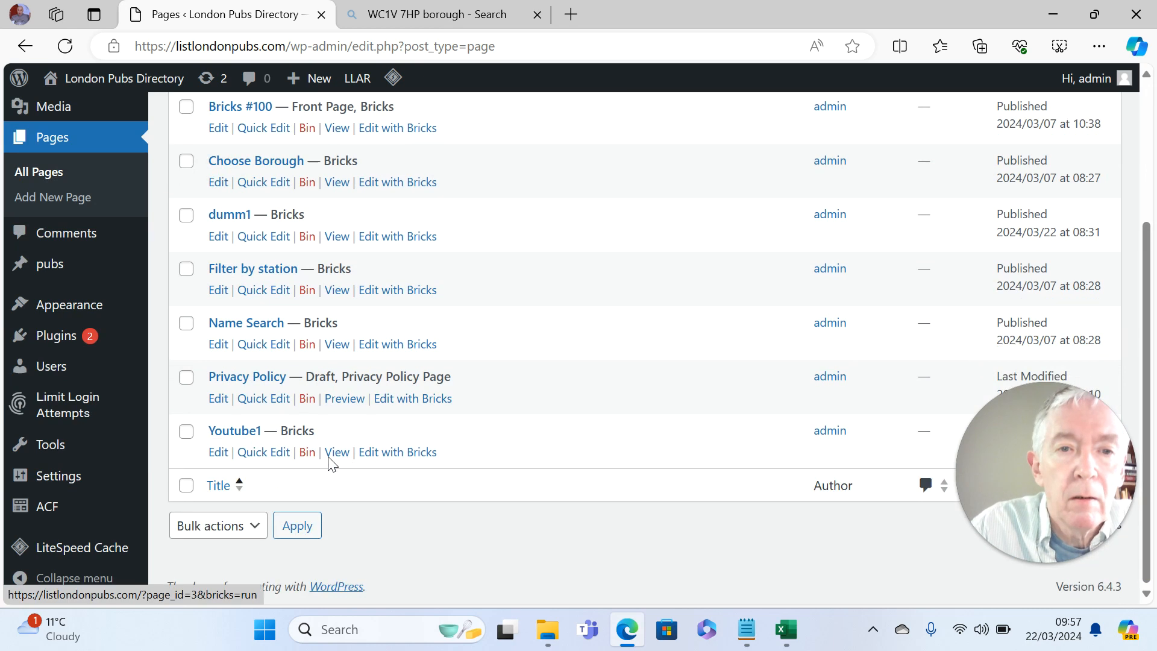
left_click(335, 452)
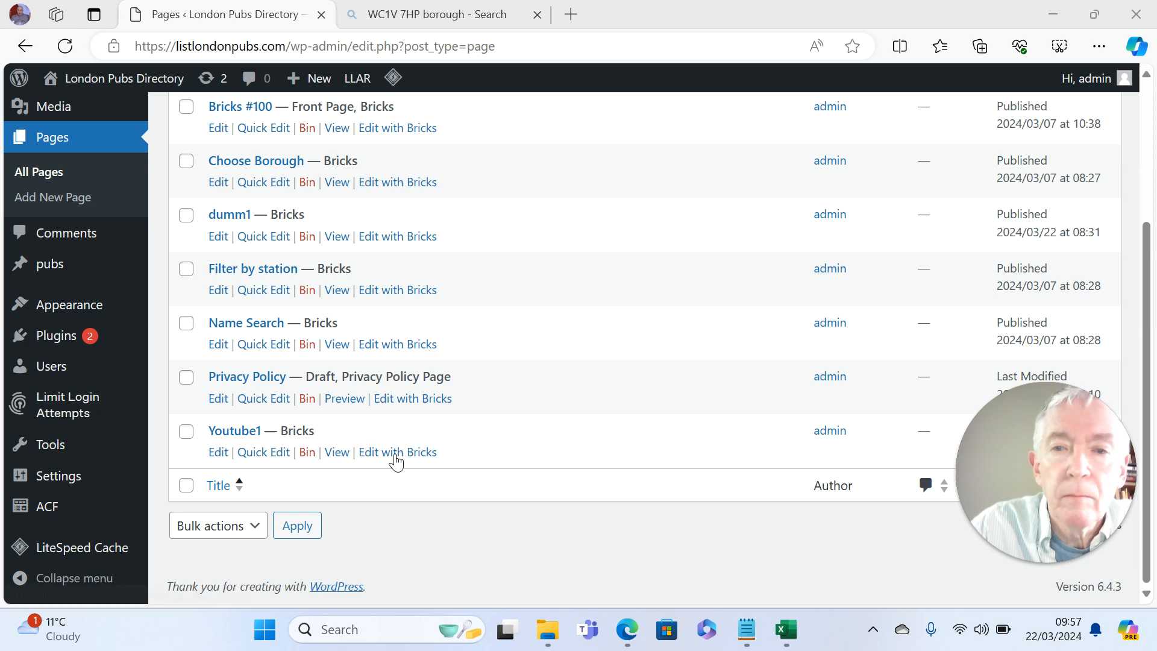
Reopen Youtube1 with Bricks, save it again and return to the pages list
left_click(396, 459)
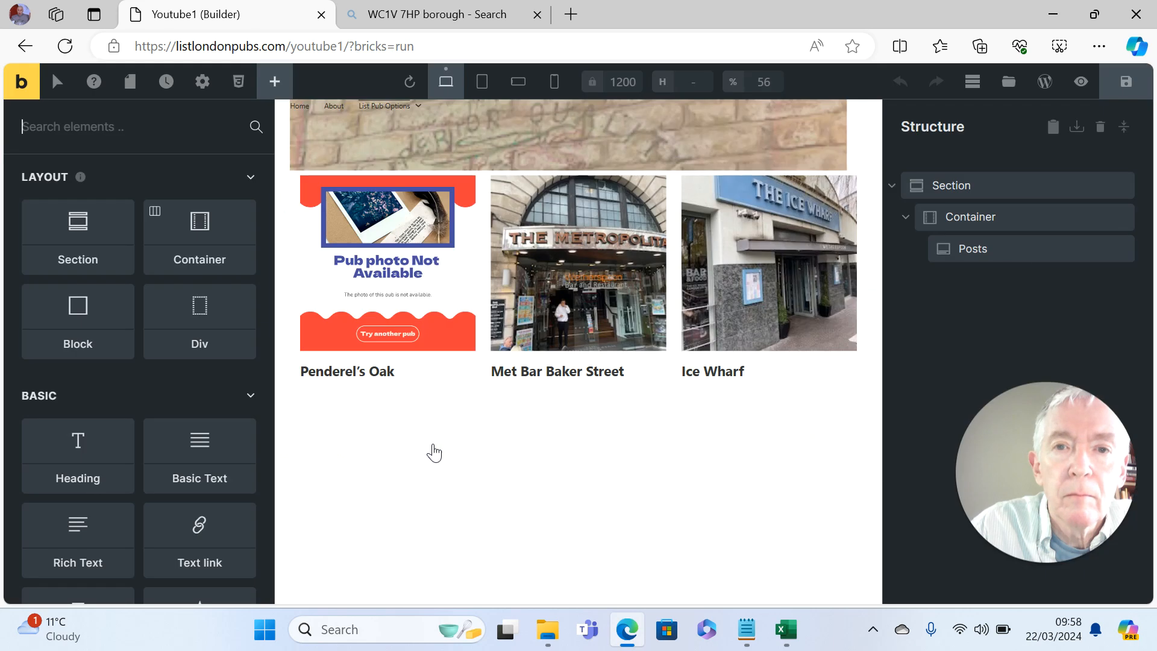
left_click(1125, 82)
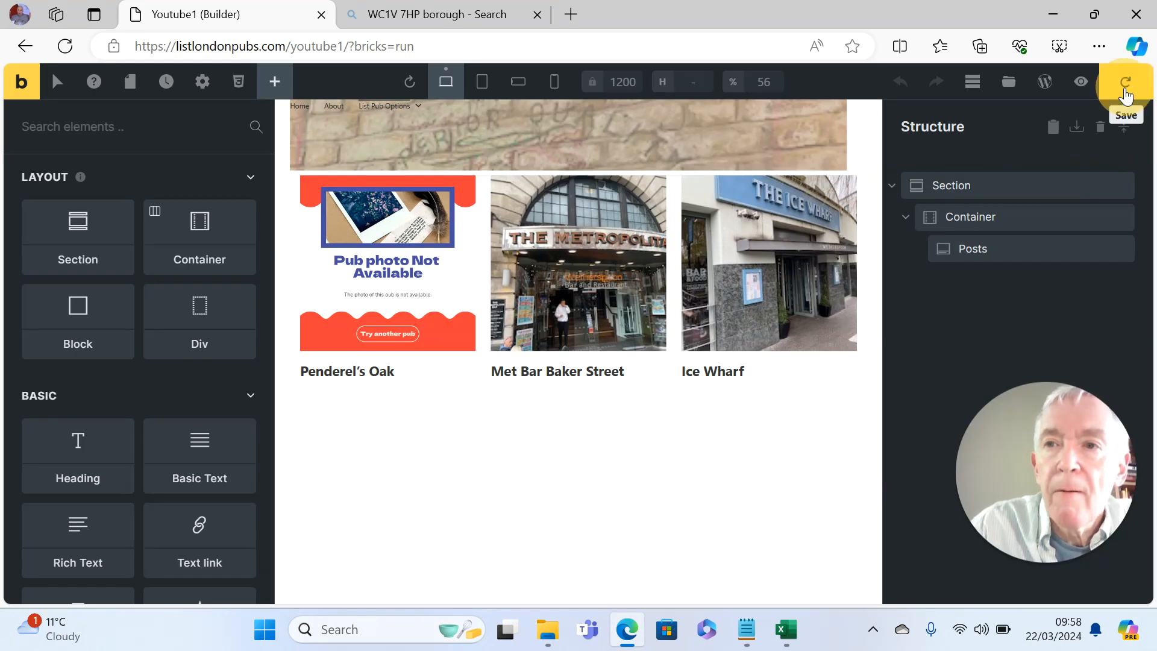
left_click(26, 47)
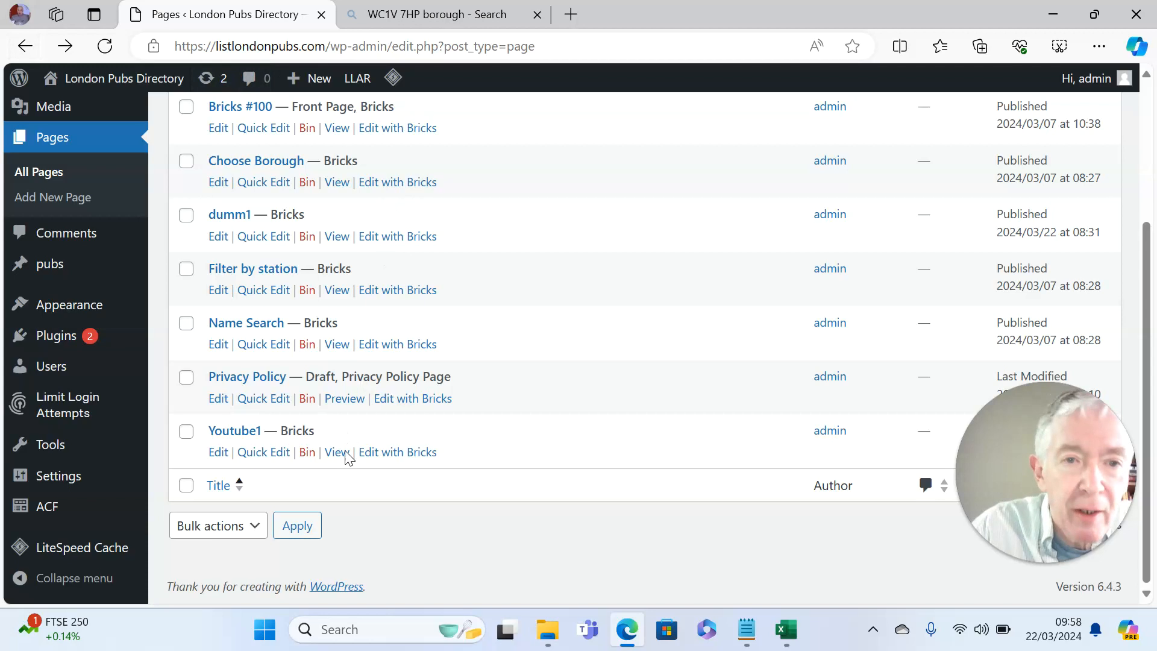
View the published Youtube1 page and open the Met Bar Baker Street listing through its image to examine its details
left_click(347, 457)
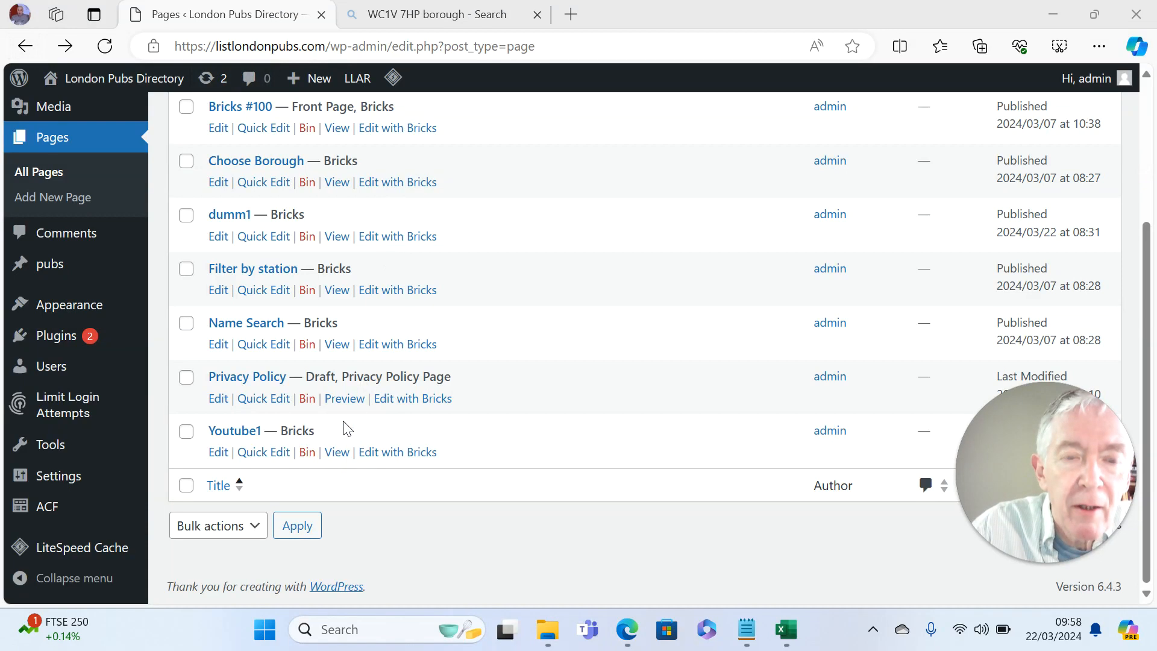
left_click(331, 218)
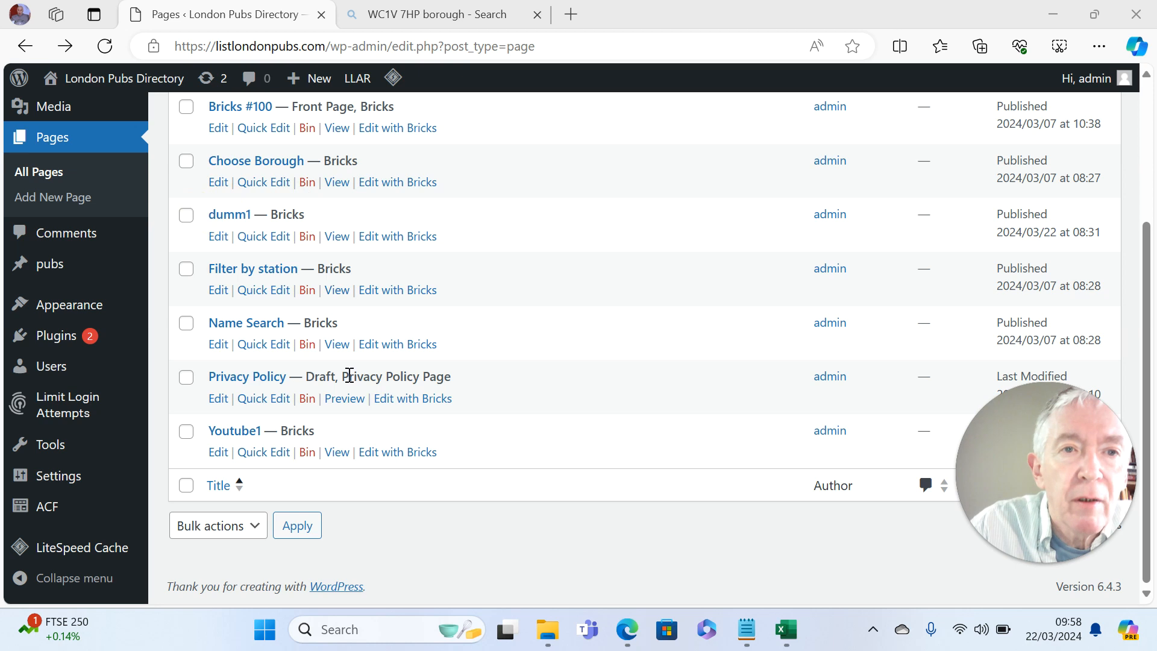
left_click(340, 453)
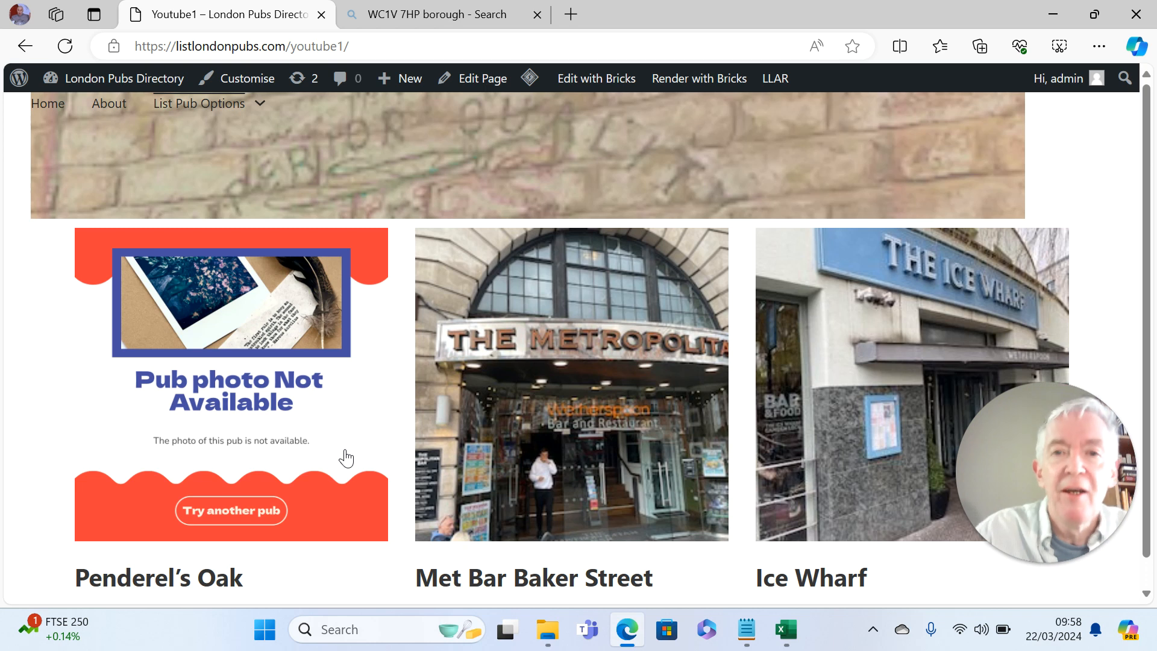
left_click(583, 364)
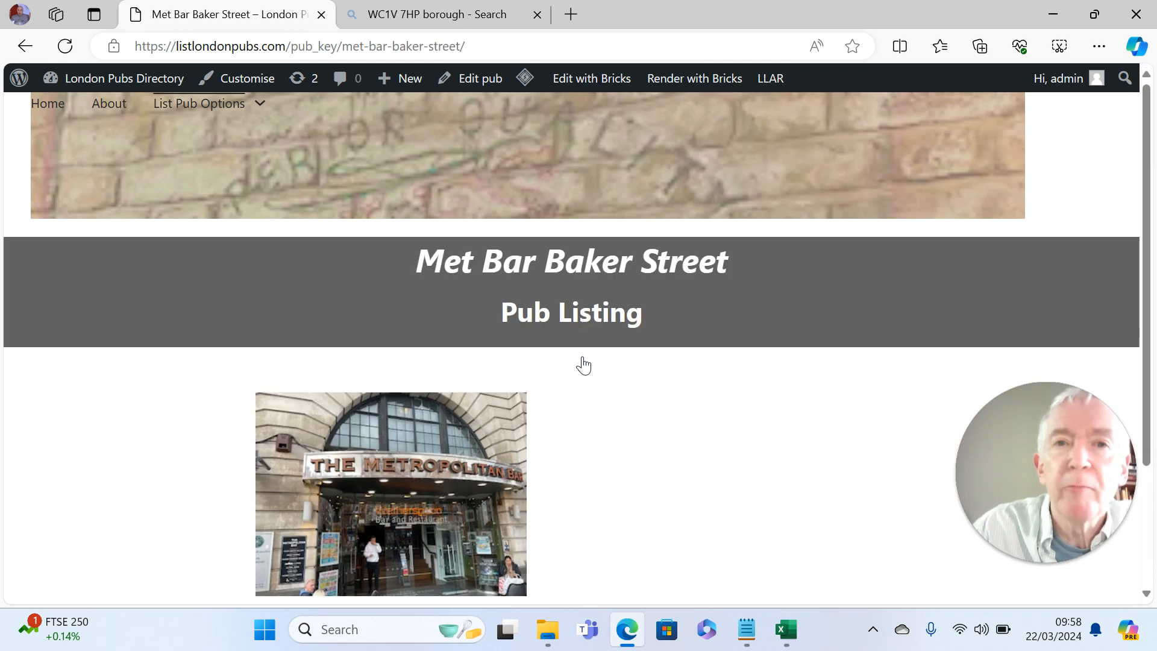
scroll(583, 364, "down", 3)
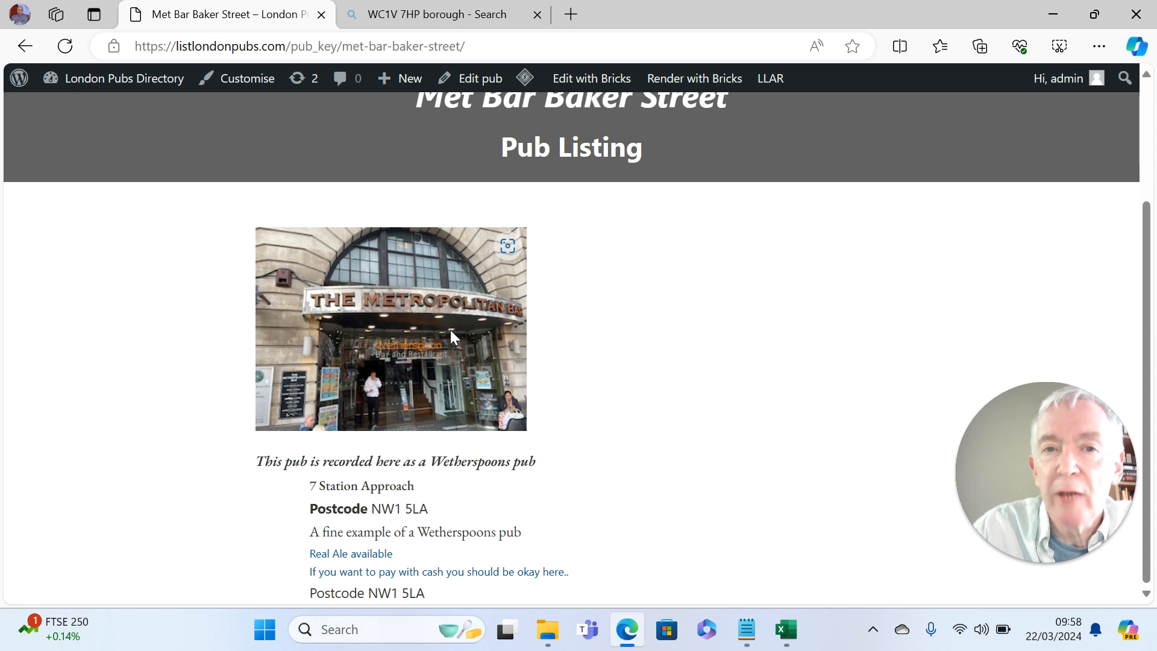
Return to the Youtube1 page, open the pub gardens by borough listing and look through the Beer Garden Pubs
left_click(27, 43)
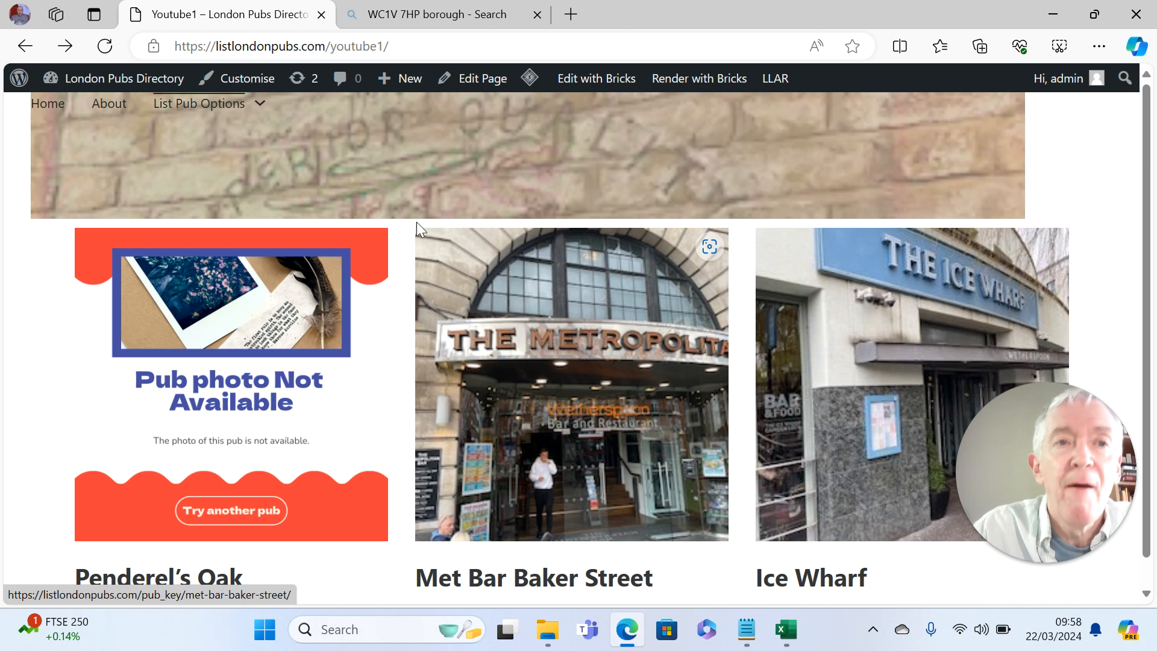
mouse_move(253, 108)
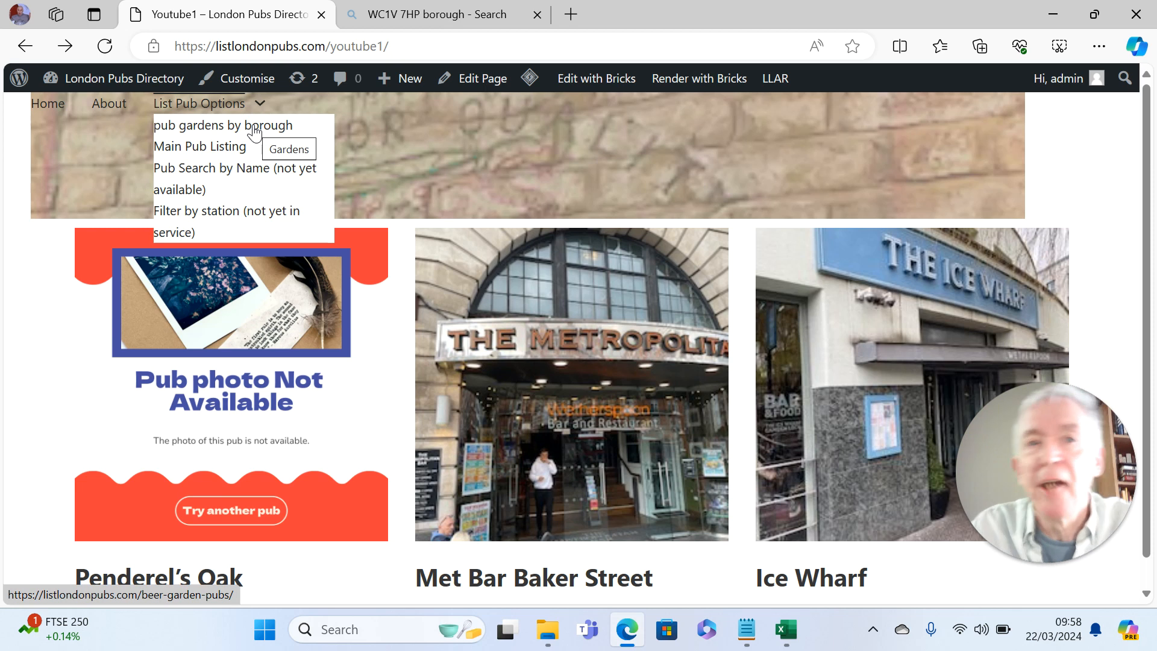
left_click(253, 128)
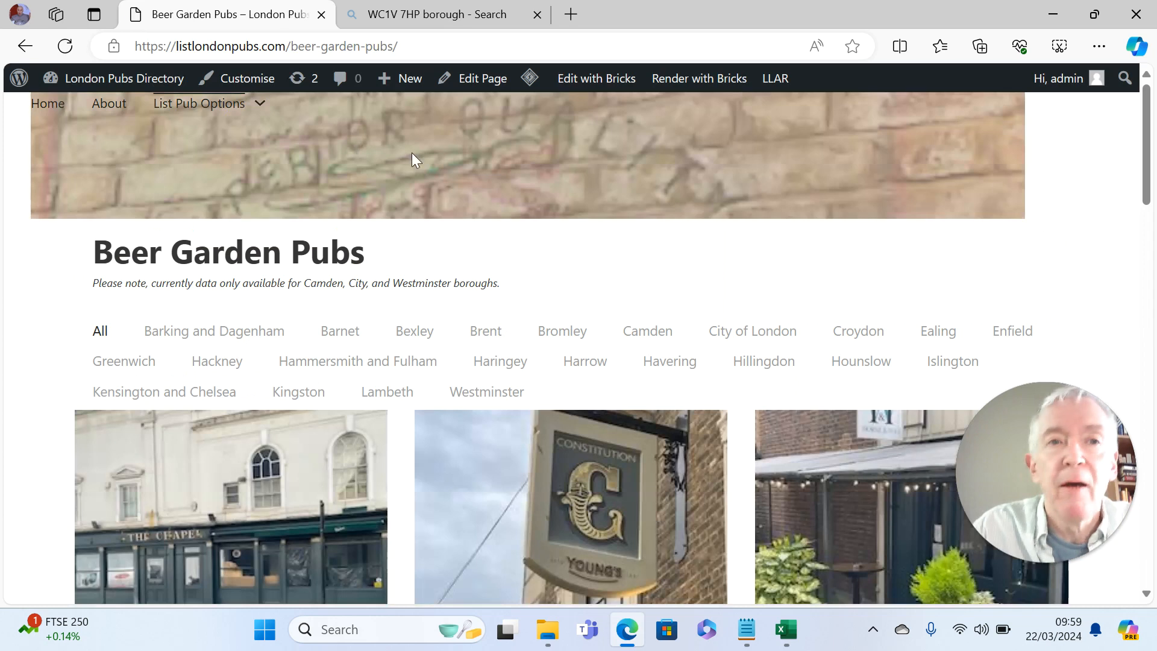
scroll(548, 231, "down", 5)
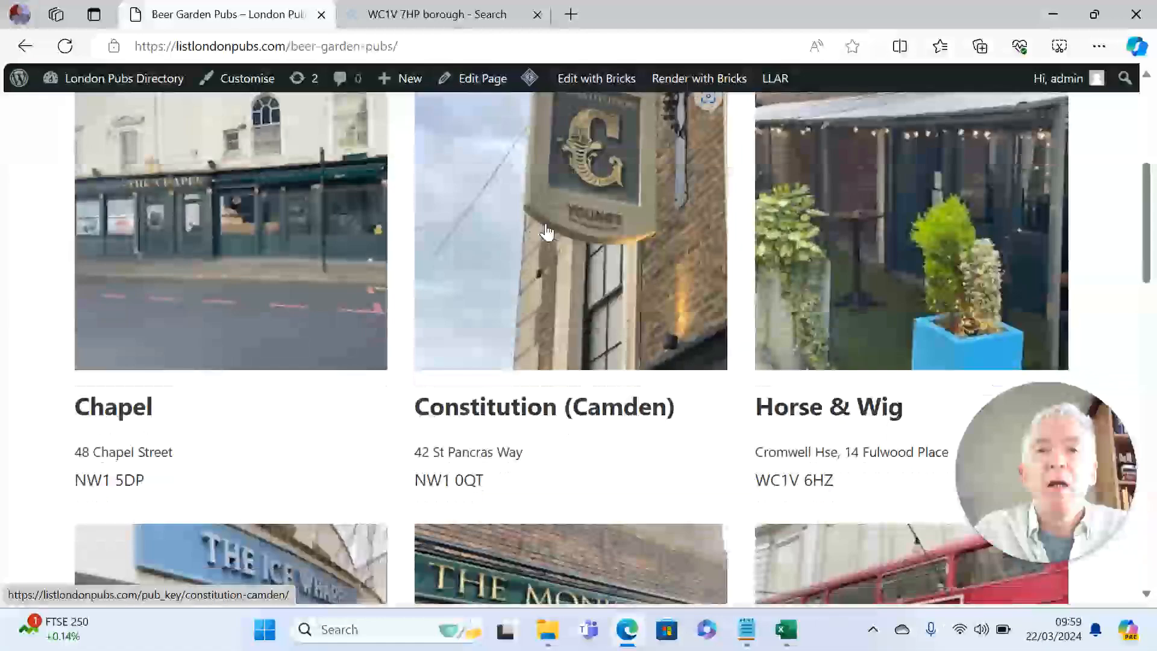
scroll(546, 228, "up", 6)
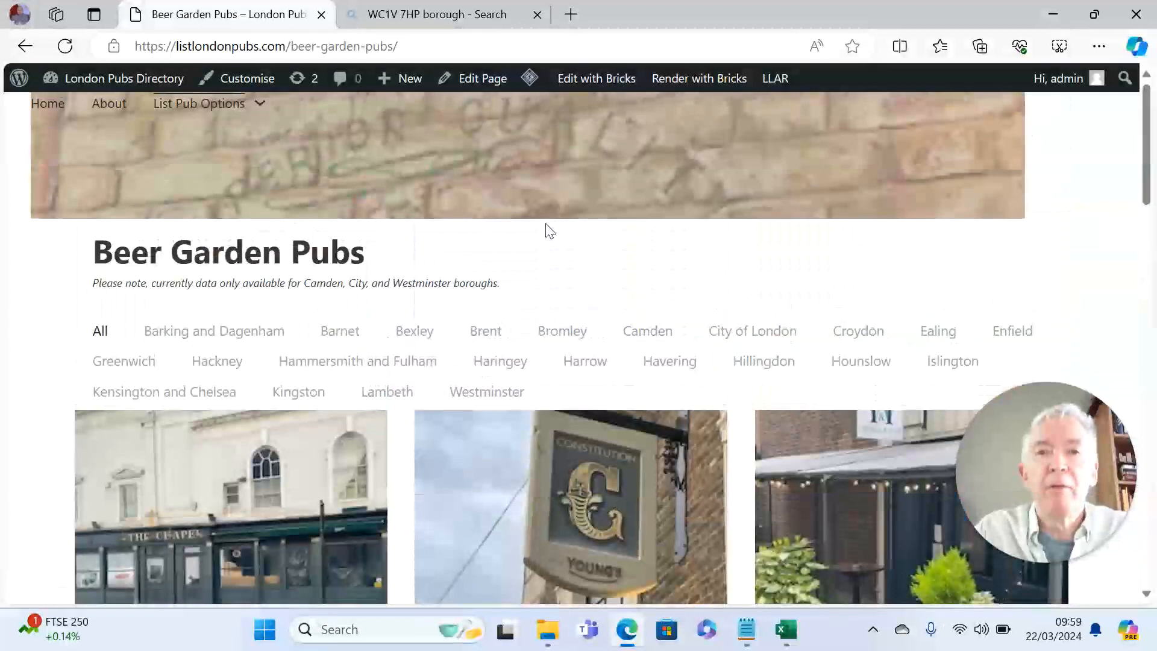
Filter the Beer Garden Pubs by City of London and review the matching pubs
left_click(755, 336)
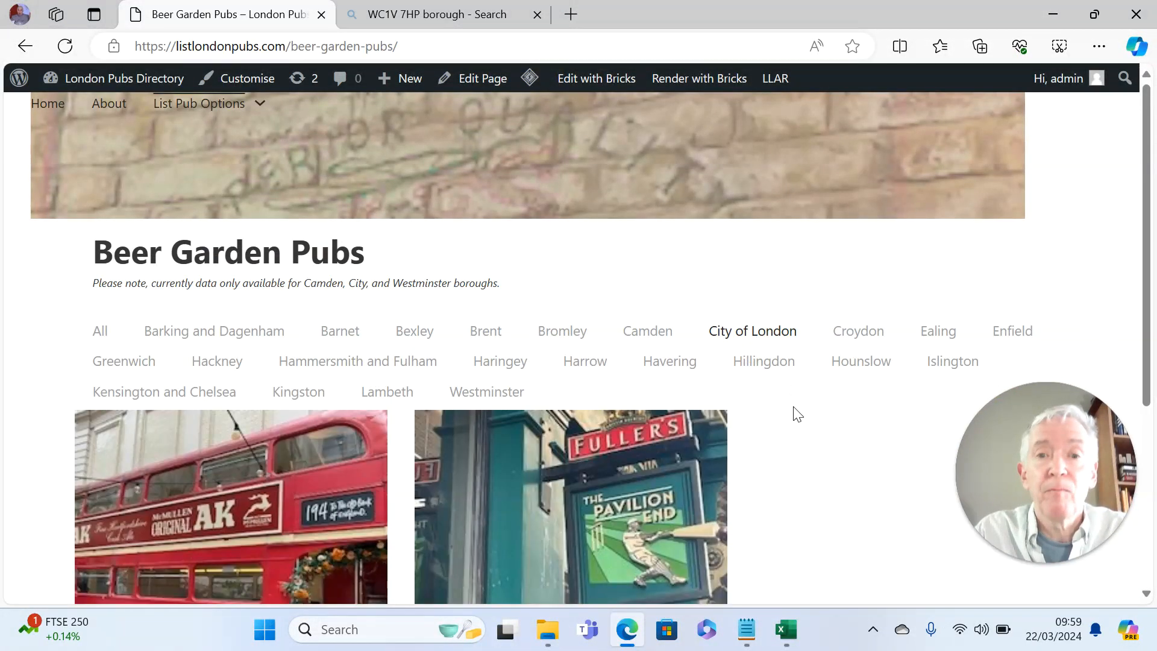
scroll(797, 415, "down", 5)
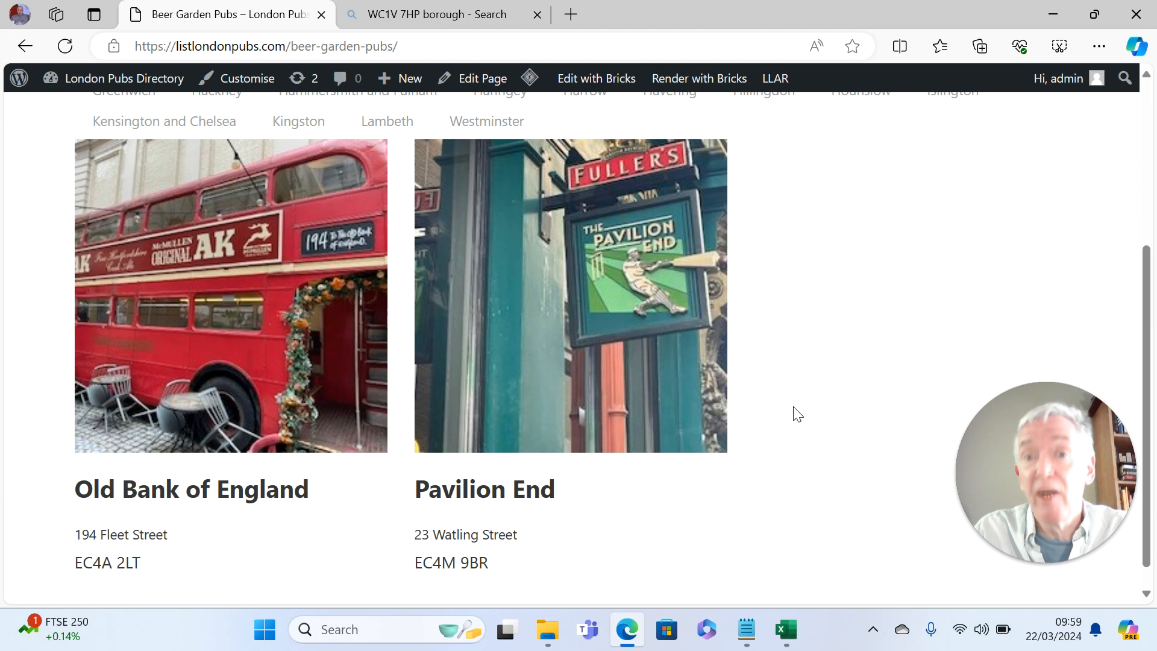
scroll(798, 415, "up", 5)
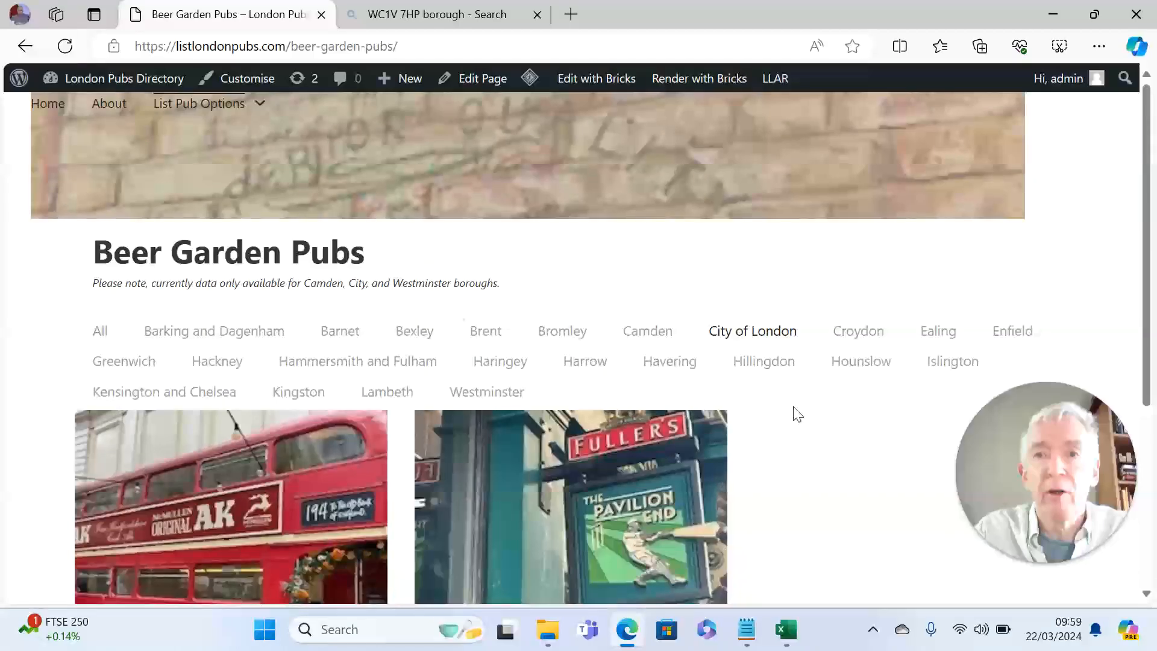
Filter the Beer Garden Pubs by Westminster and examine the full set of matching pubs
left_click(495, 395)
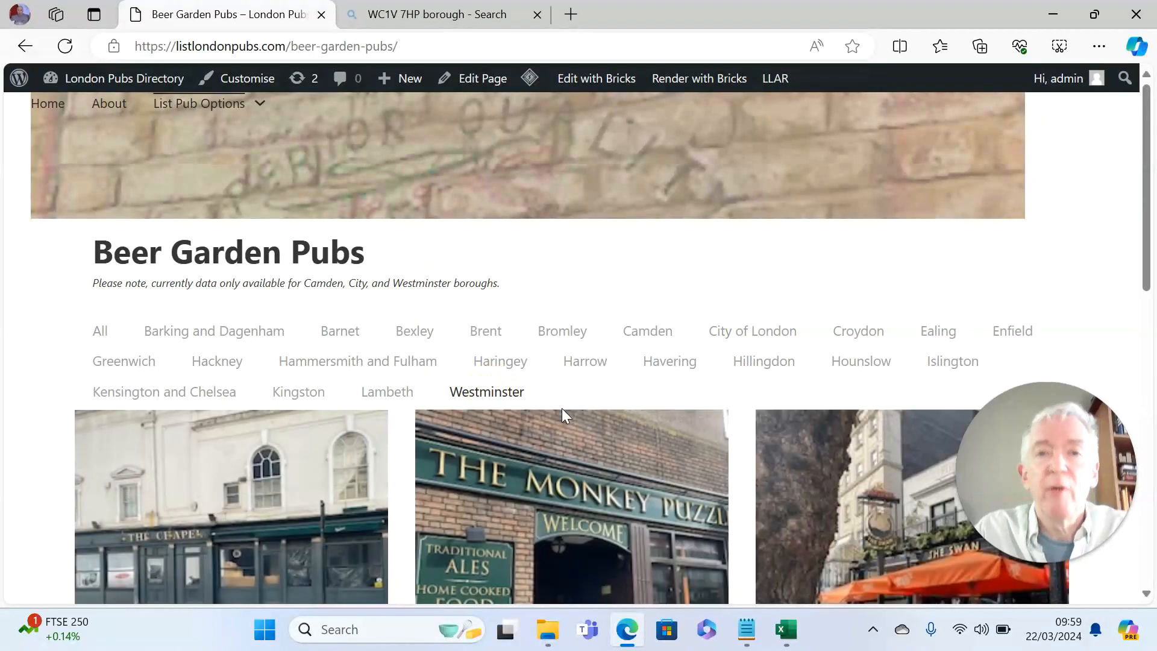
scroll(640, 429, "down", 5)
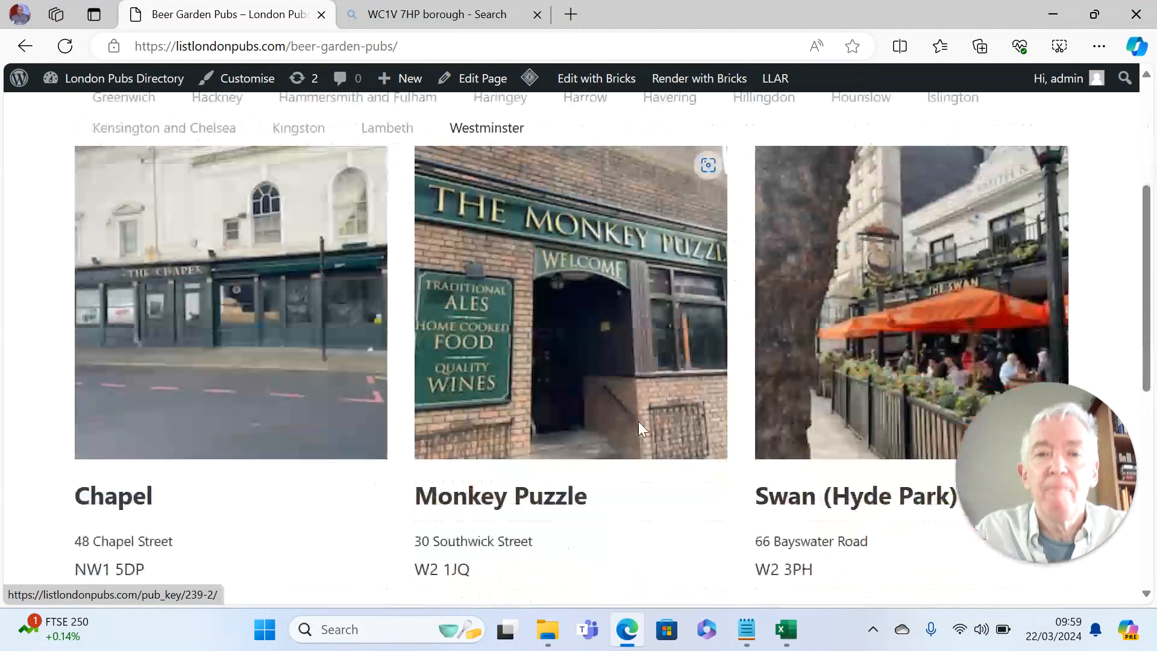
scroll(641, 430, "down", 2)
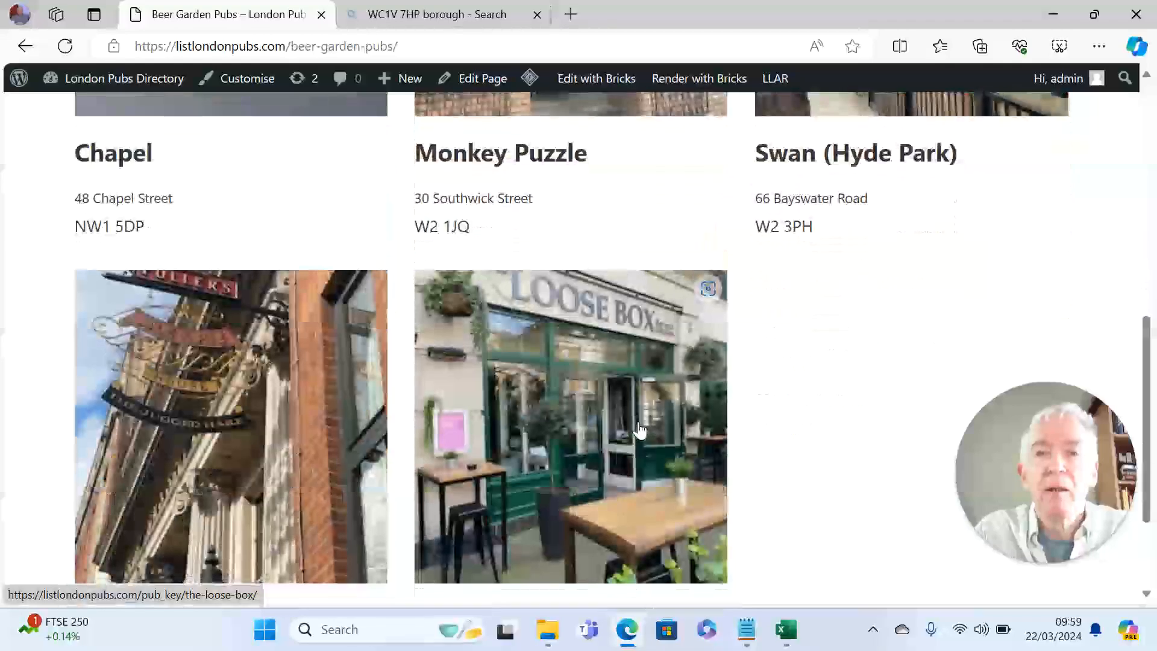
scroll(640, 429, "up", 6)
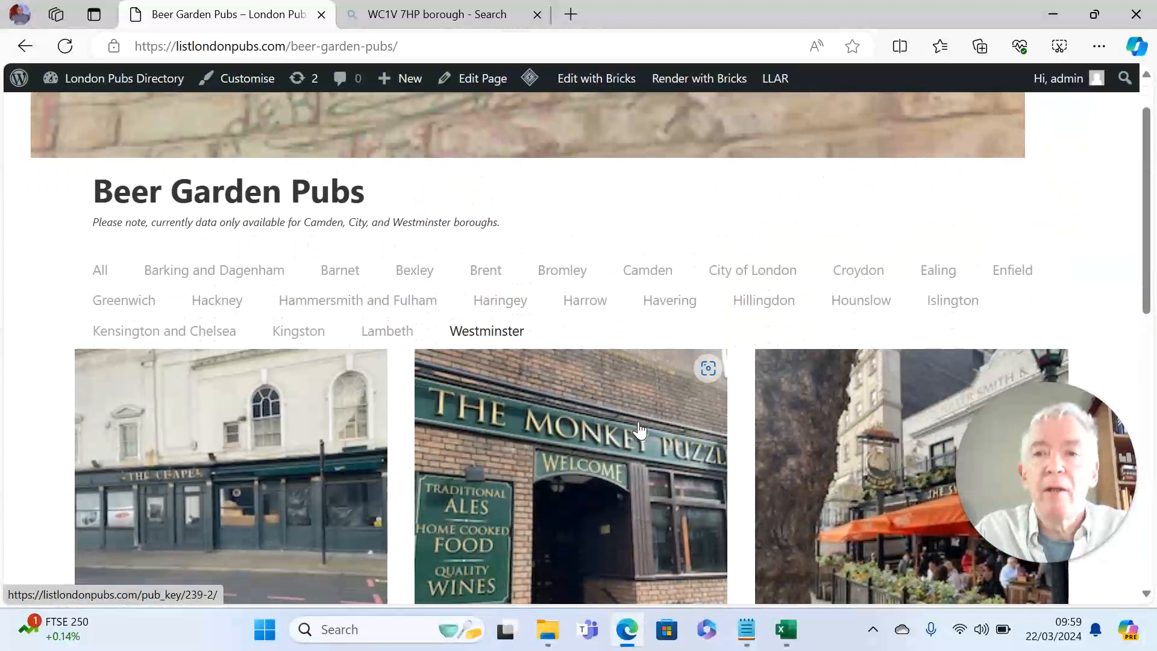
scroll(640, 430, "down", 3)
scroll(641, 430, "down", 6)
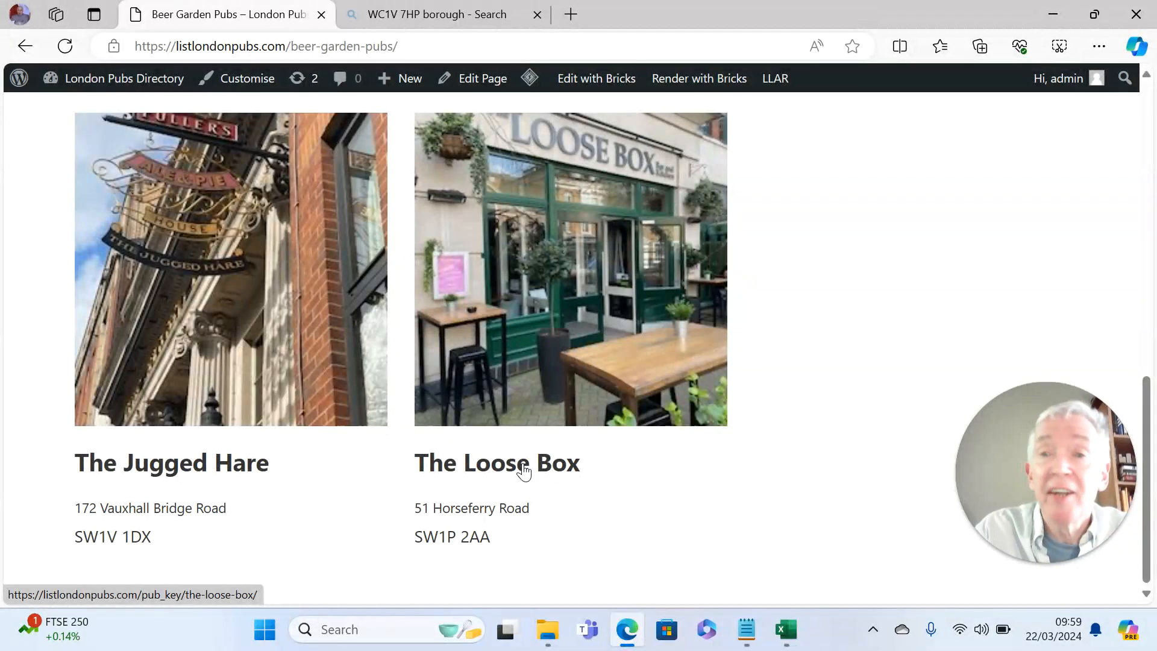
Open The Loose Box listing, read its details and return to the Beer Garden Pubs page
left_click(524, 470)
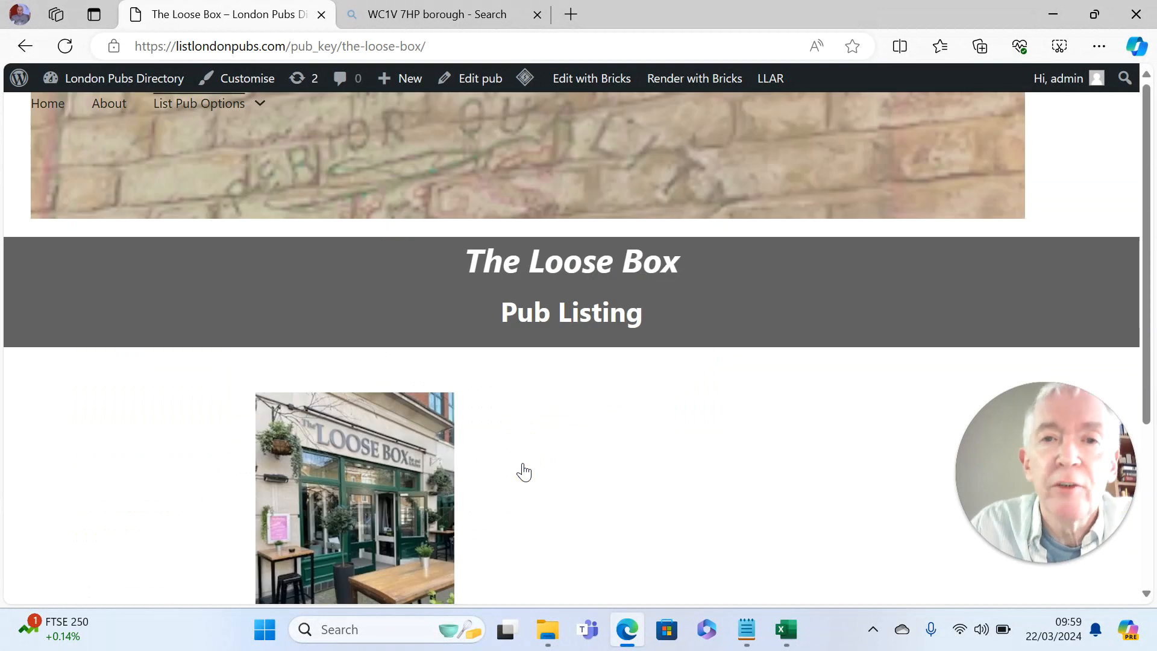
scroll(524, 471, "down", 3)
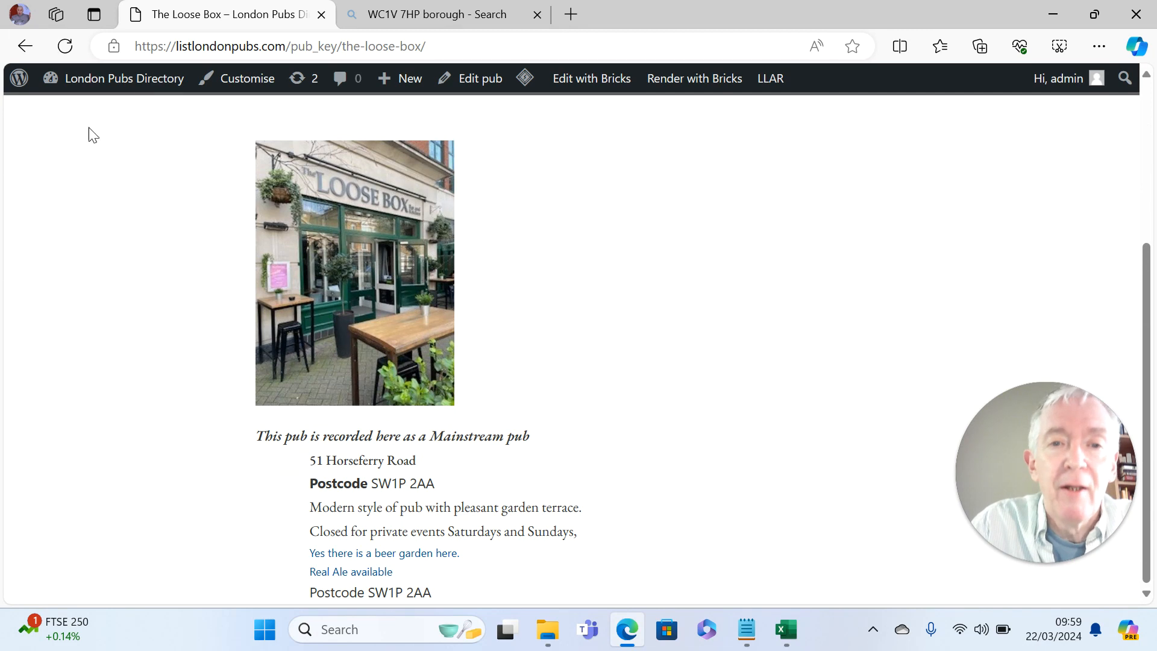
left_click(22, 47)
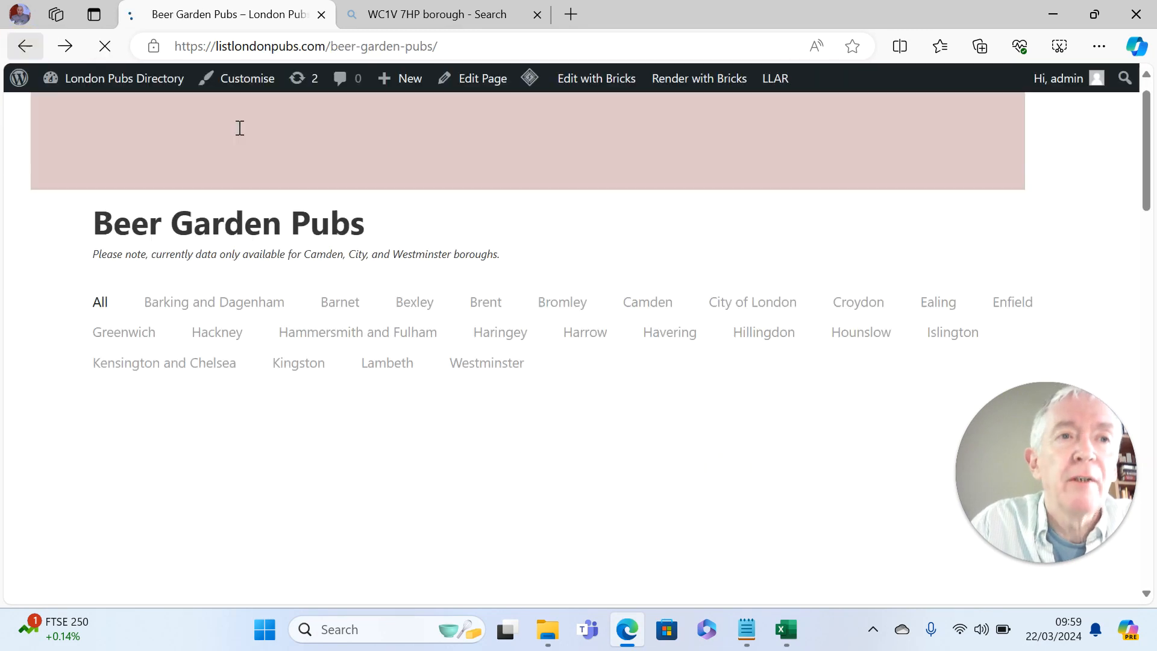